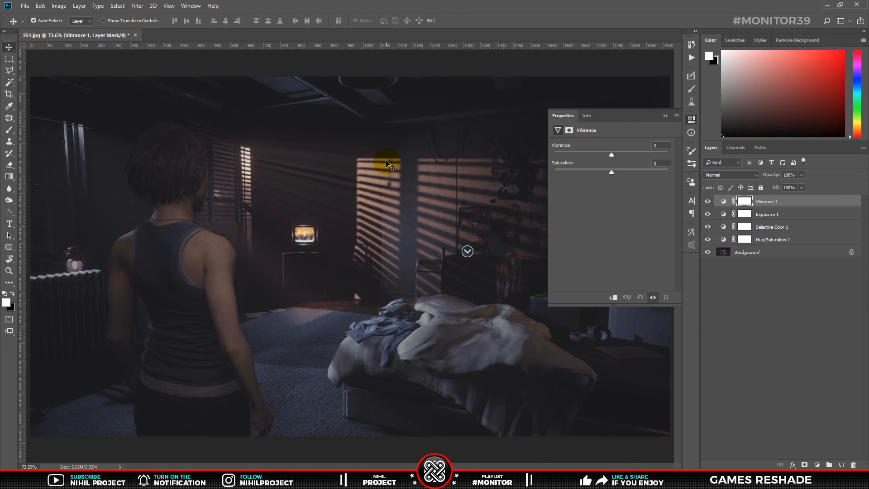
- In the Selective Color 1 adjustment layer, set the Reds to Cyan -30, Magenta -3, Yellow 30 and Black -15
{"action": "left_click", "coordinate": [769, 226]}
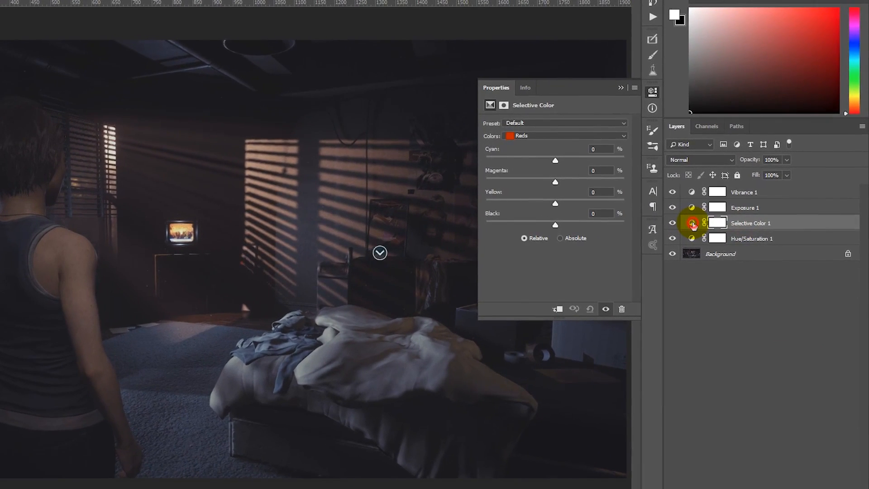
{"action": "left_click", "coordinate": [717, 227]}
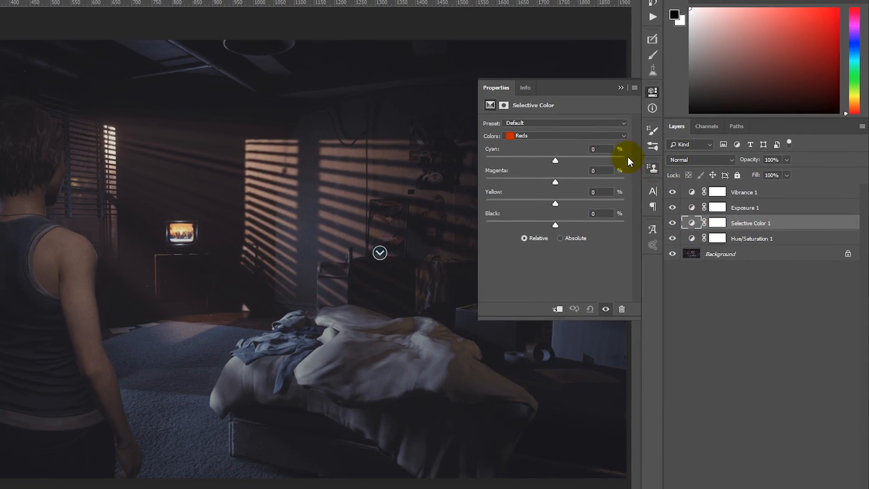
{"action": "left_click", "coordinate": [522, 135]}
{"action": "left_click", "coordinate": [529, 138]}
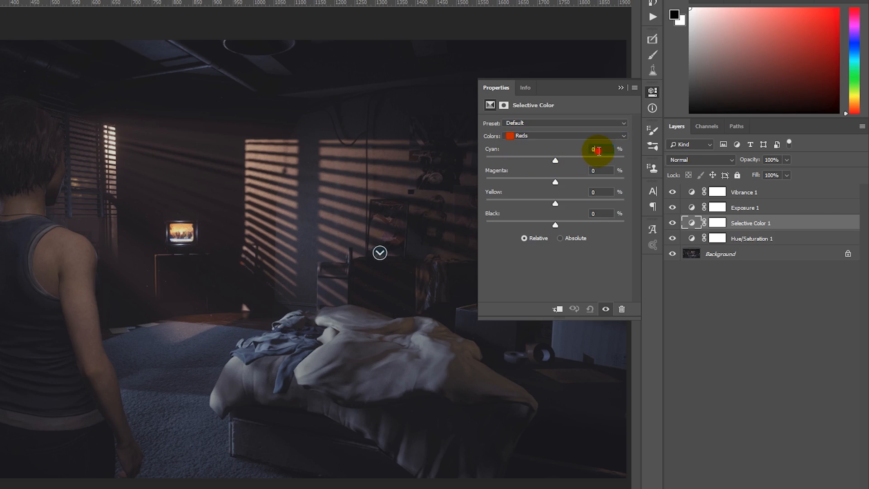
{"action": "left_click", "coordinate": [591, 149]}
{"action": "type", "text": "-30"}
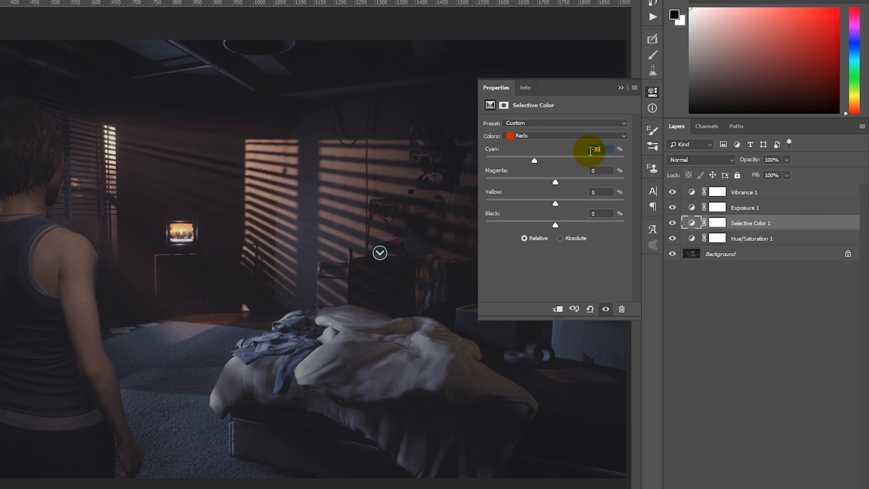
{"action": "left_click", "coordinate": [604, 171]}
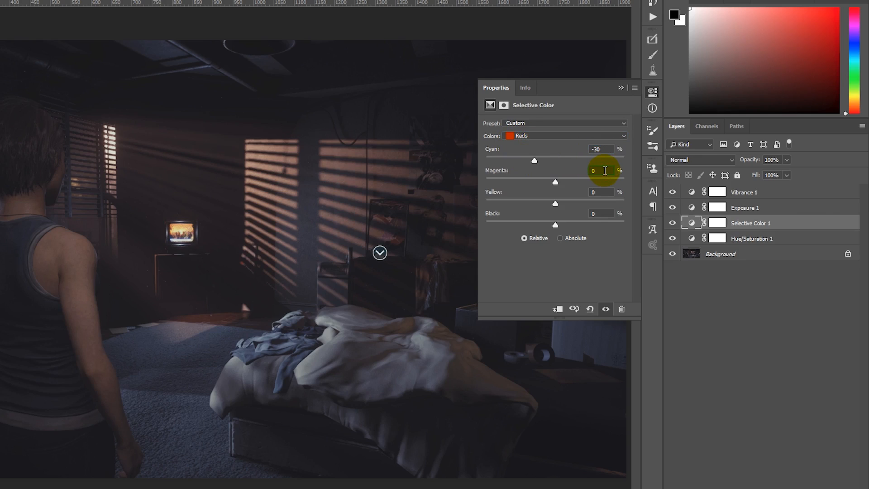
{"action": "type", "text": "-3"}
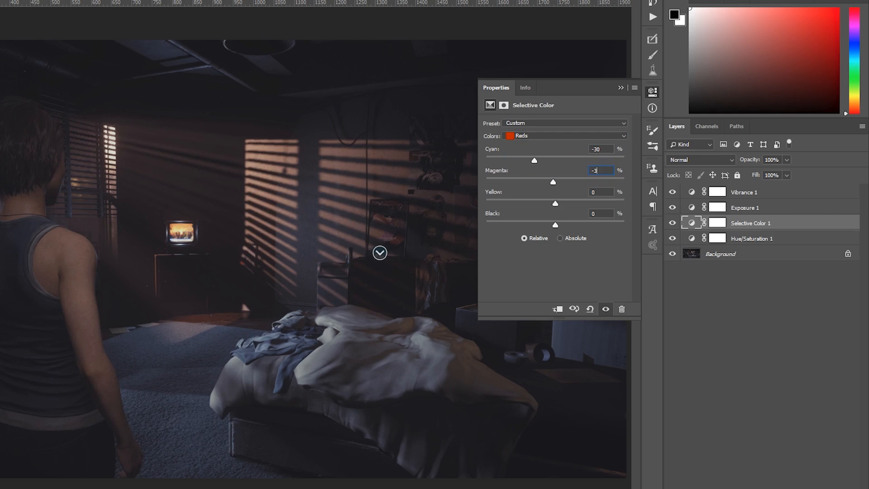
{"action": "left_click", "coordinate": [604, 192]}
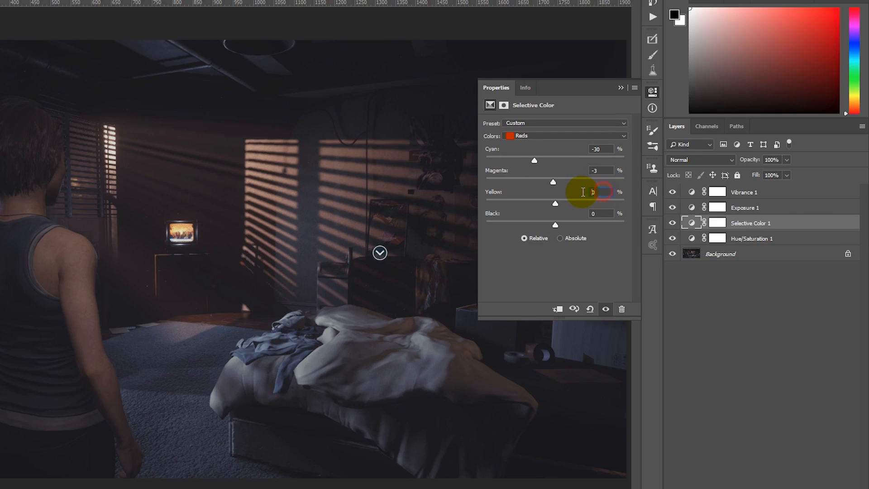
{"action": "type", "text": "30"}
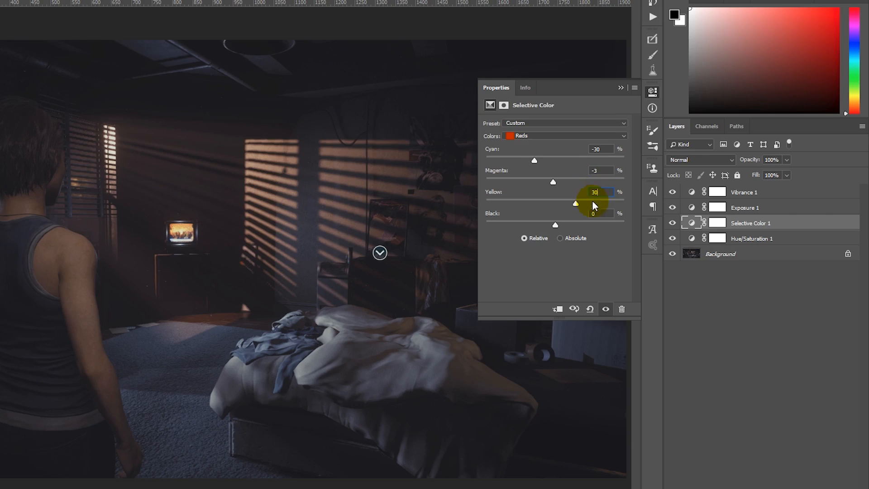
{"action": "left_click", "coordinate": [602, 212]}
{"action": "type", "text": "-15"}
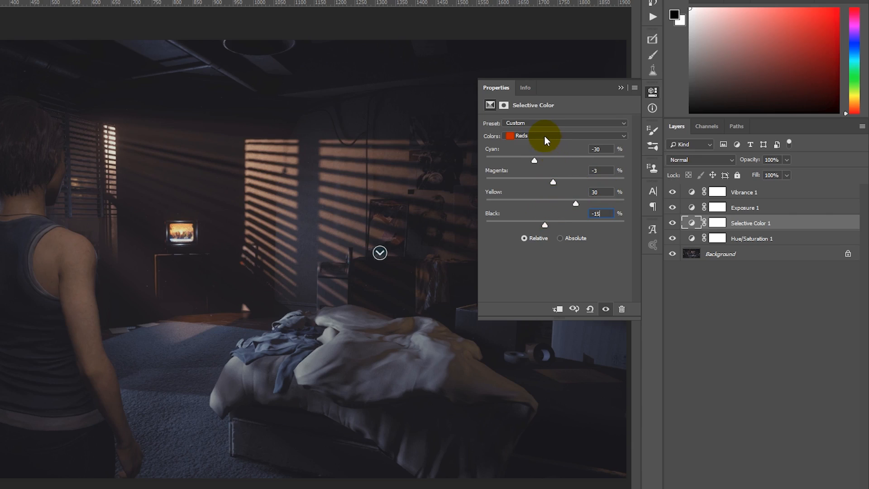
- Adjust the Yellows of the Selective Color layer to Cyan -42, Magenta 12 and Yellow 15
{"action": "left_click", "coordinate": [544, 135]}
{"action": "left_click", "coordinate": [539, 151]}
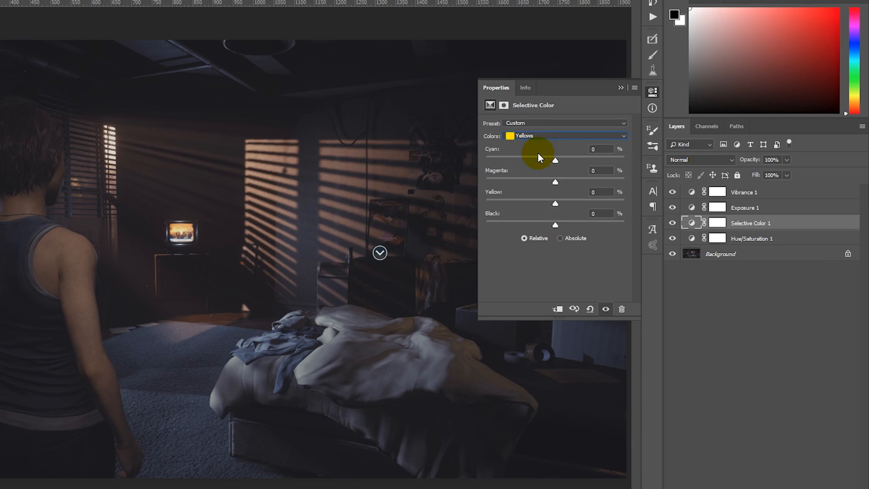
{"action": "left_click", "coordinate": [601, 149]}
{"action": "type", "text": "-42"}
{"action": "left_click", "coordinate": [599, 170]}
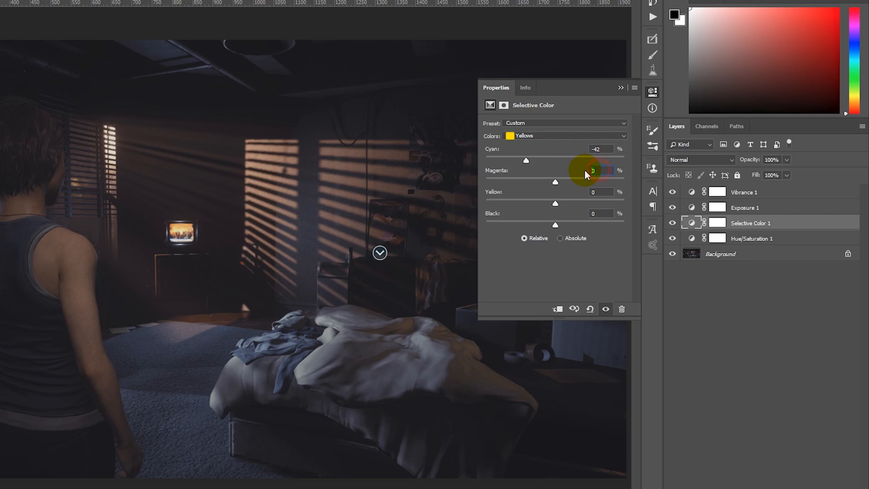
{"action": "type", "text": "12"}
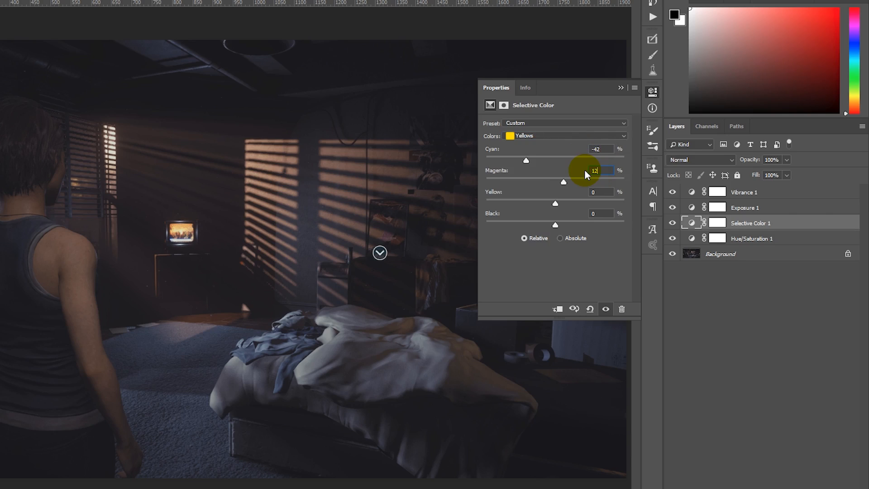
{"action": "left_click", "coordinate": [606, 192]}
{"action": "type", "text": "15"}
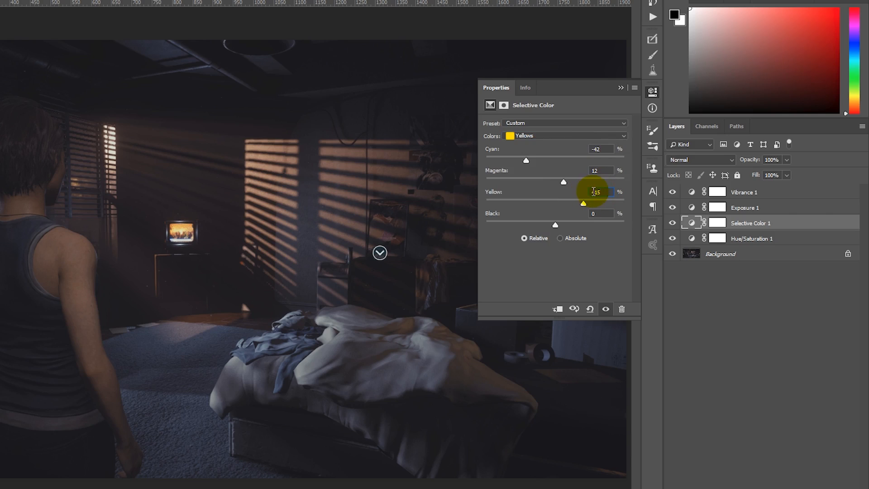
{"action": "key", "text": "BackSpace"}
{"action": "left_click", "coordinate": [601, 212]}
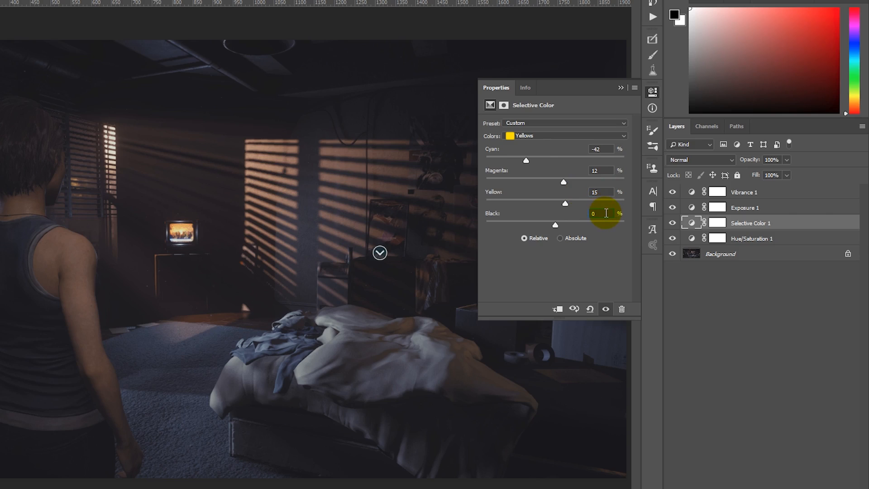
- Adjust the Cyans of the Selective Color layer to Cyan -4, Magenta -3, Yellow 30 and Black -15
{"action": "left_click", "coordinate": [552, 137]}
{"action": "left_click", "coordinate": [532, 171]}
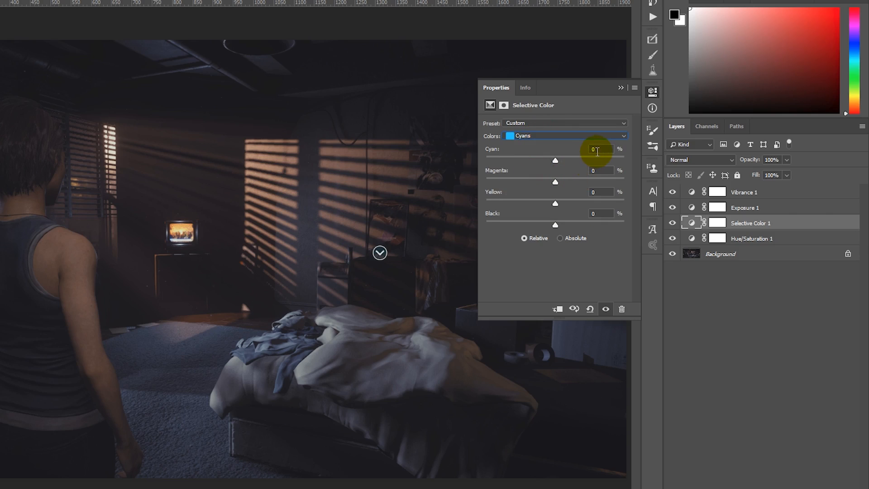
{"action": "type", "text": "-4"}
{"action": "left_click", "coordinate": [591, 170]}
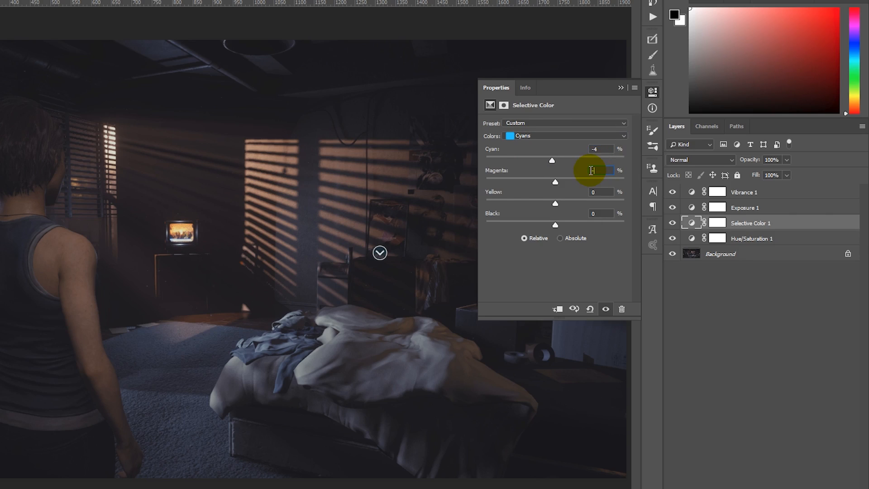
{"action": "type", "text": "-3"}
{"action": "left_click", "coordinate": [596, 191]}
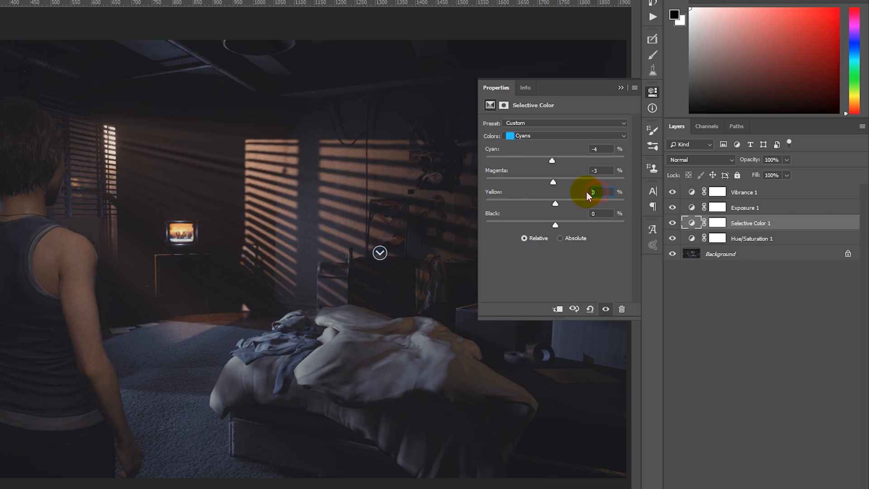
{"action": "type", "text": "30"}
{"action": "left_click", "coordinate": [588, 214]}
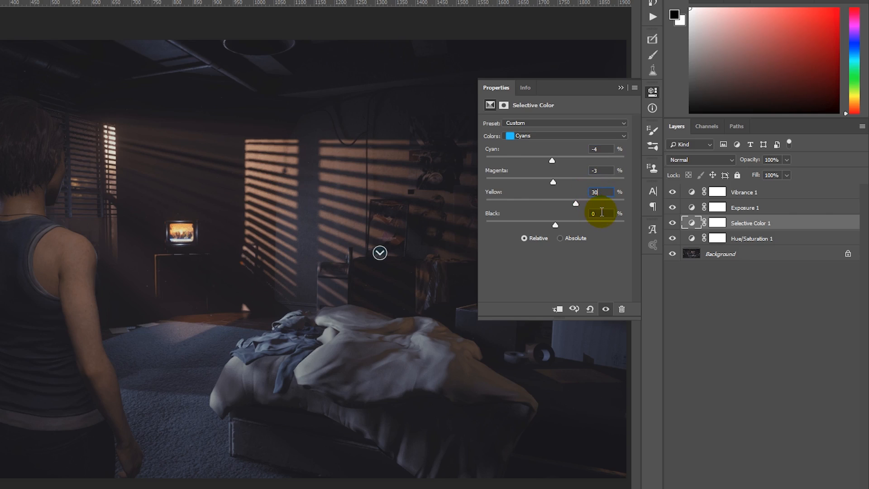
{"action": "type", "text": "-15"}
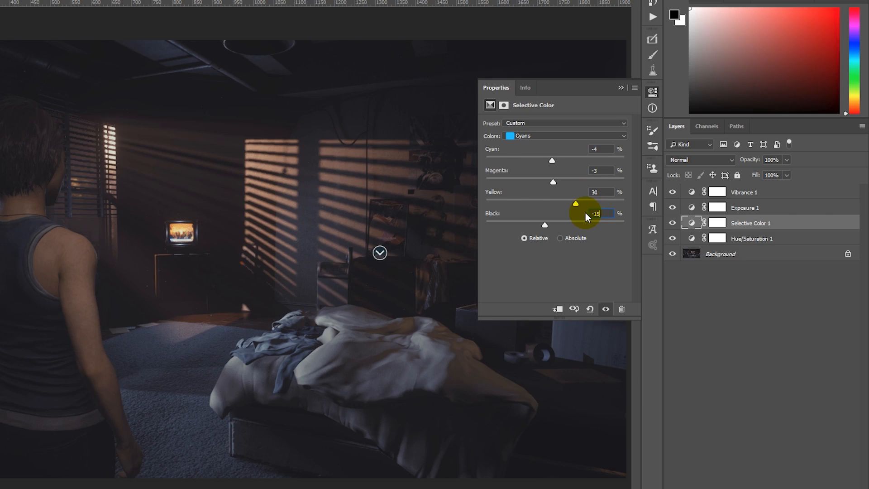
- Adjust the Blues of the Selective Color layer to Cyan 80, Magenta -80 and Yellow 30
{"action": "left_click", "coordinate": [537, 138]}
{"action": "left_click", "coordinate": [525, 181]}
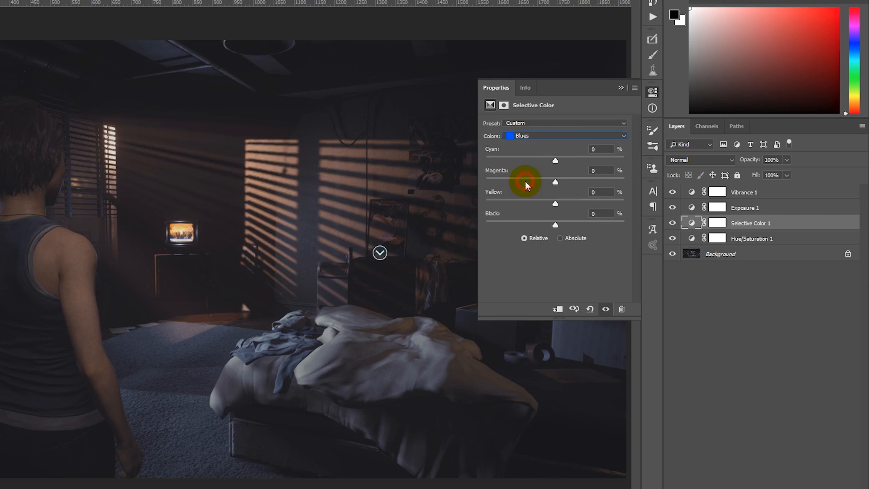
{"action": "left_click", "coordinate": [593, 150]}
{"action": "type", "text": "80"}
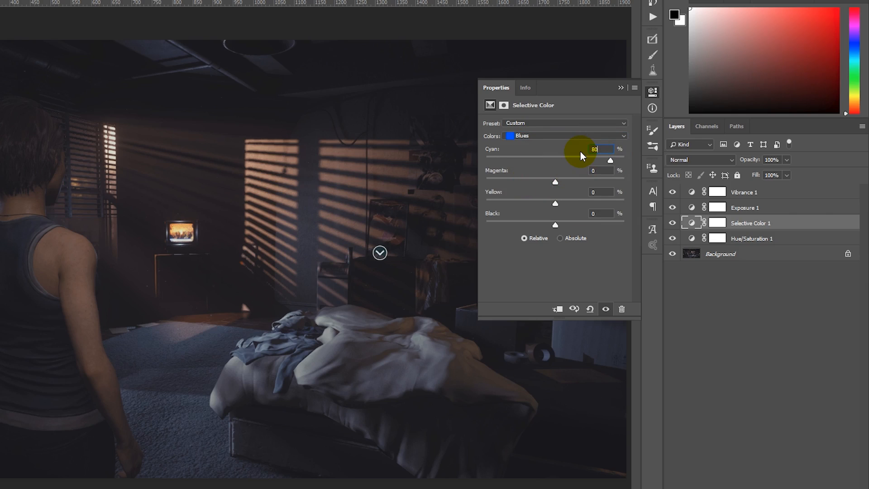
{"action": "left_click", "coordinate": [601, 170]}
{"action": "type", "text": "-80"}
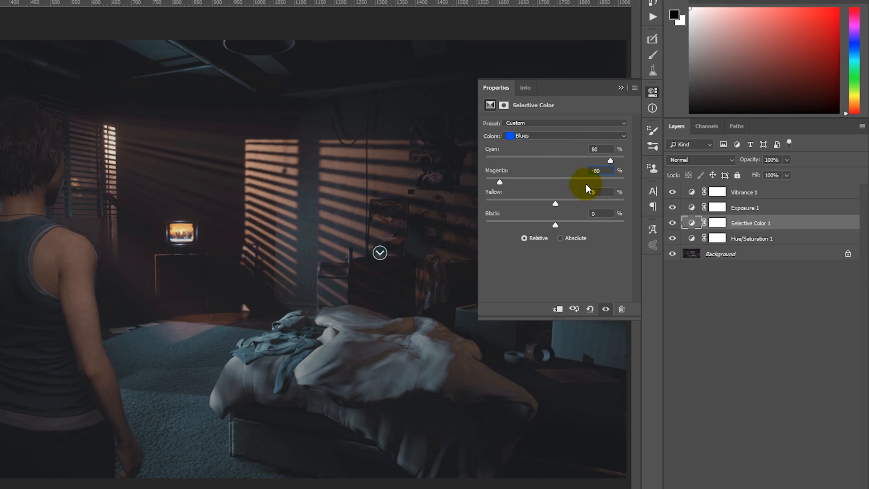
{"action": "left_click", "coordinate": [598, 192]}
{"action": "type", "text": "30"}
{"action": "left_click", "coordinate": [602, 211]}
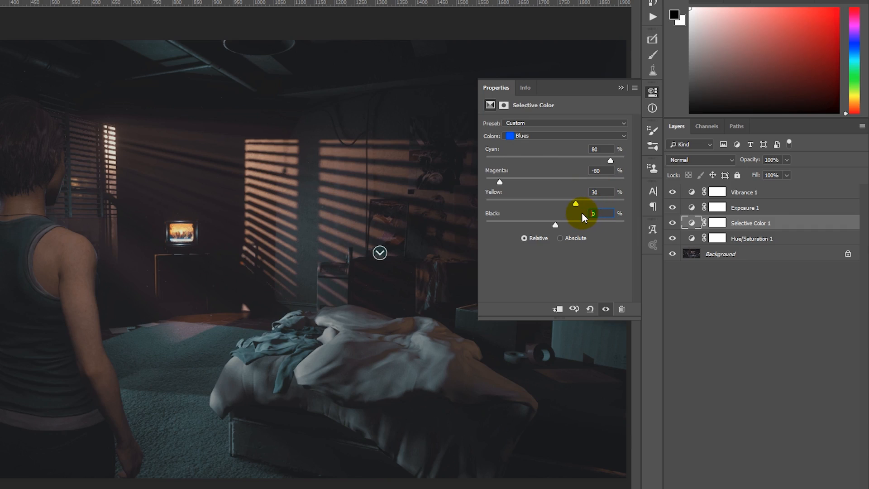
- Adjust the Magentas of the Selective Color layer to Cyan 100 and Magenta -100
{"action": "left_click", "coordinate": [541, 136]}
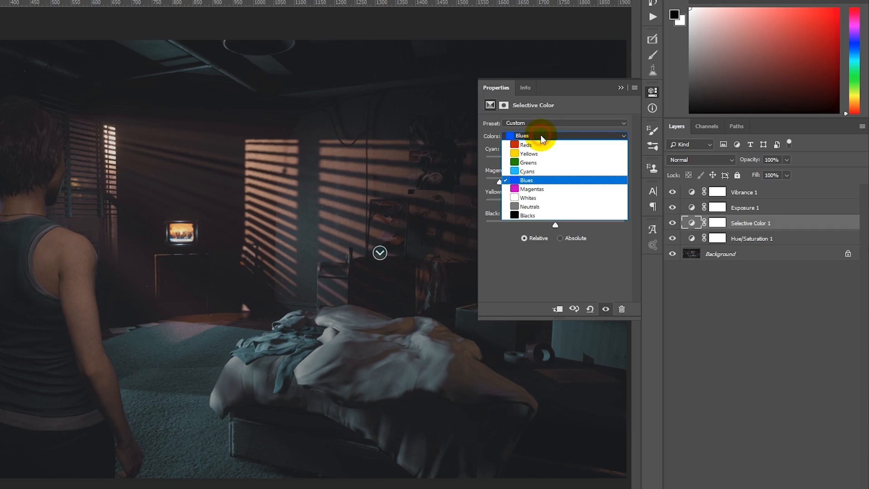
{"action": "left_click", "coordinate": [543, 187]}
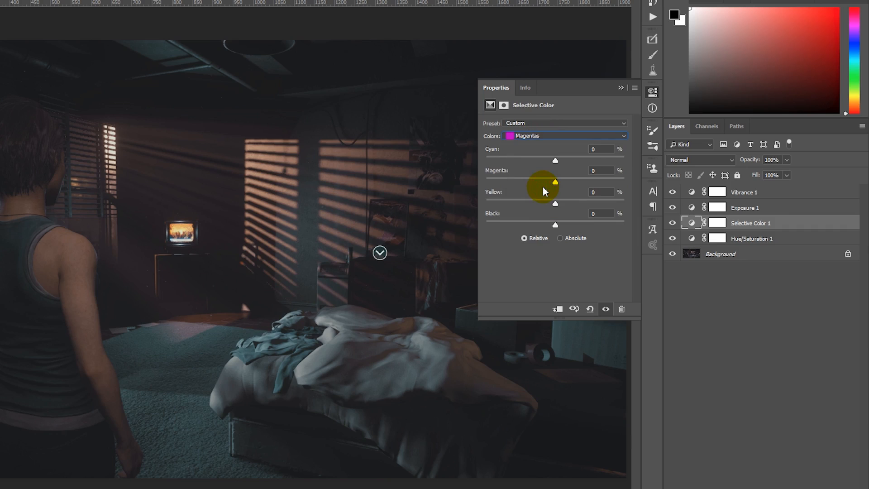
{"action": "left_click", "coordinate": [590, 149]}
{"action": "type", "text": "100"}
{"action": "left_click", "coordinate": [600, 171]}
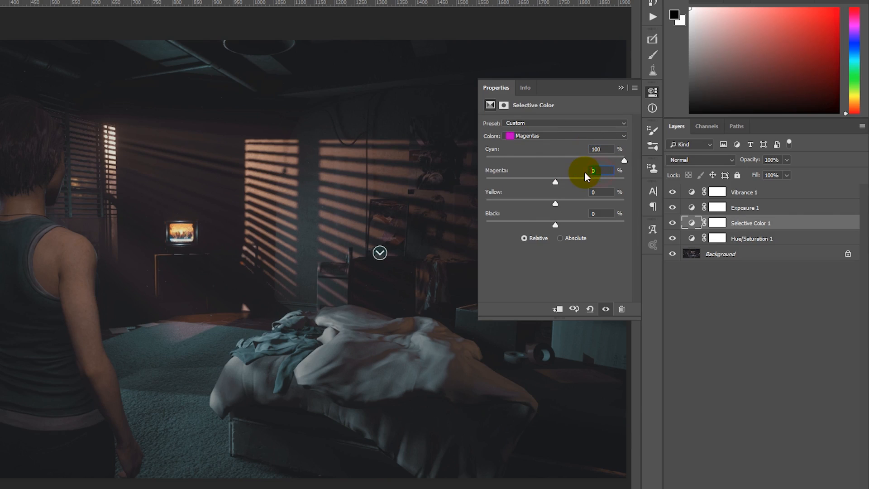
{"action": "type", "text": "-100"}
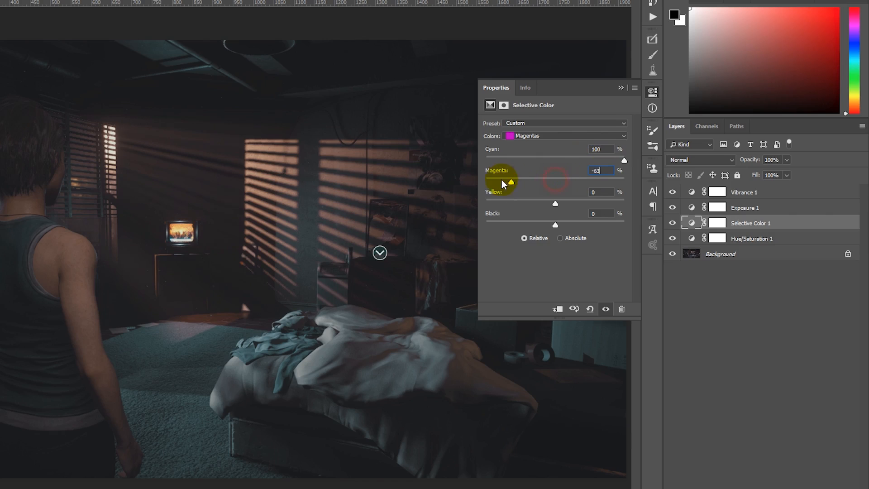
{"action": "left_click", "coordinate": [601, 192]}
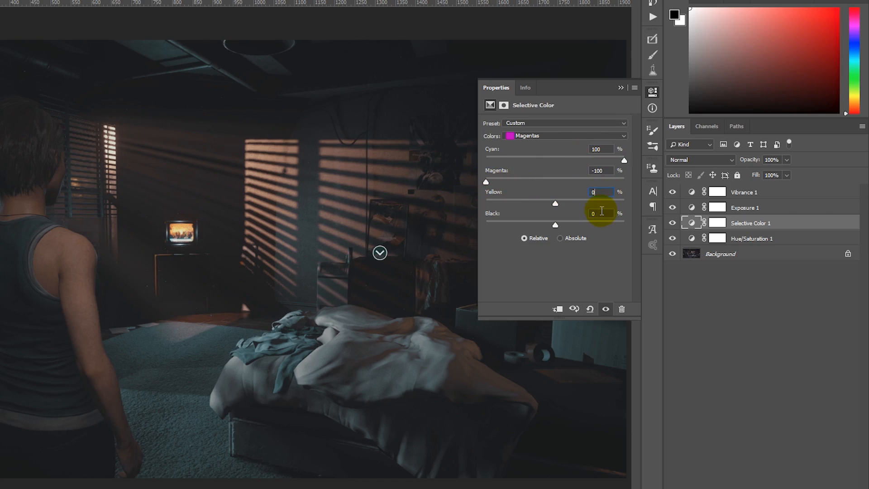
{"action": "left_click", "coordinate": [603, 213]}
- Adjust the Blacks of the Selective Color layer to Cyan +10, Magenta +2 and Yellow 0
{"action": "left_click", "coordinate": [565, 135]}
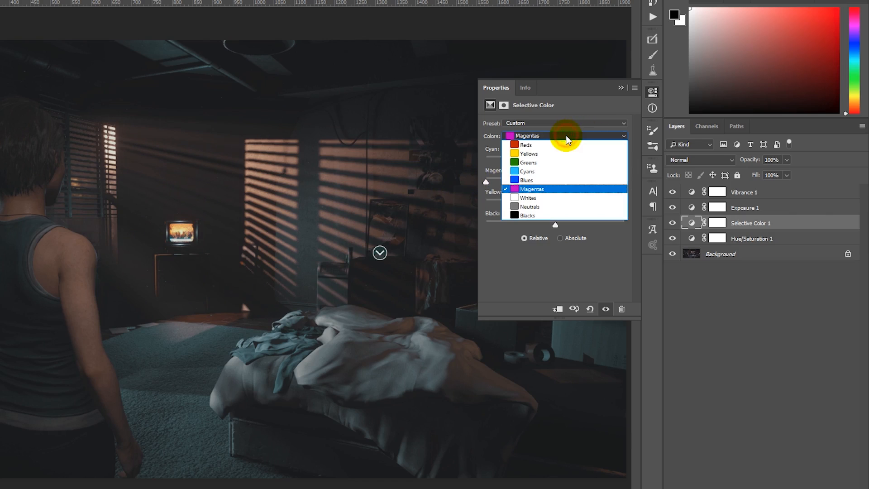
{"action": "left_click", "coordinate": [527, 215]}
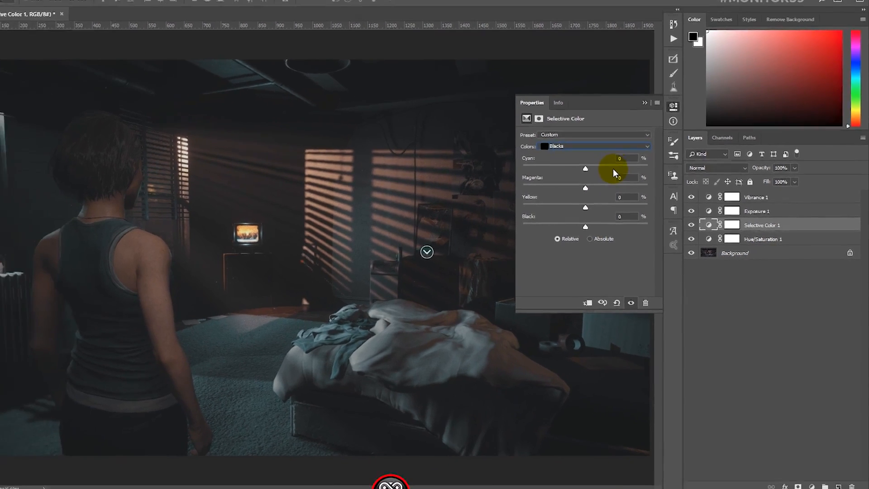
{"action": "left_click", "coordinate": [599, 151]}
{"action": "key", "text": "shift+Up"}
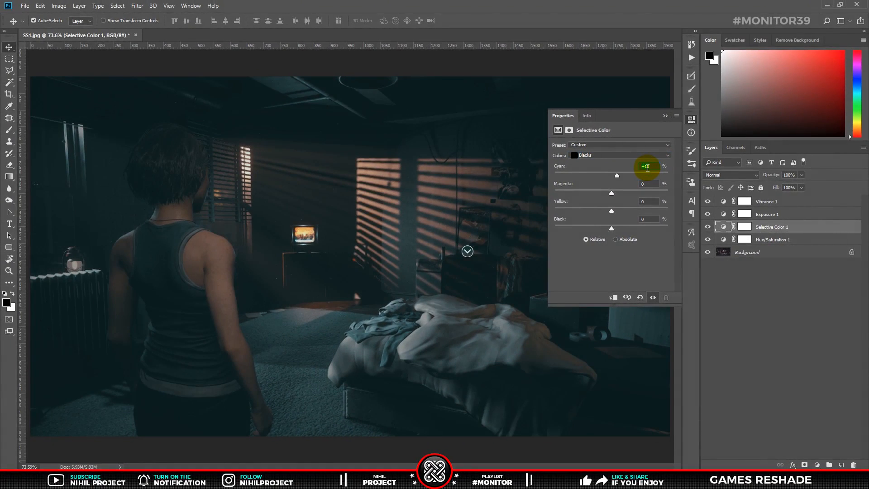
{"action": "left_click", "coordinate": [648, 182]}
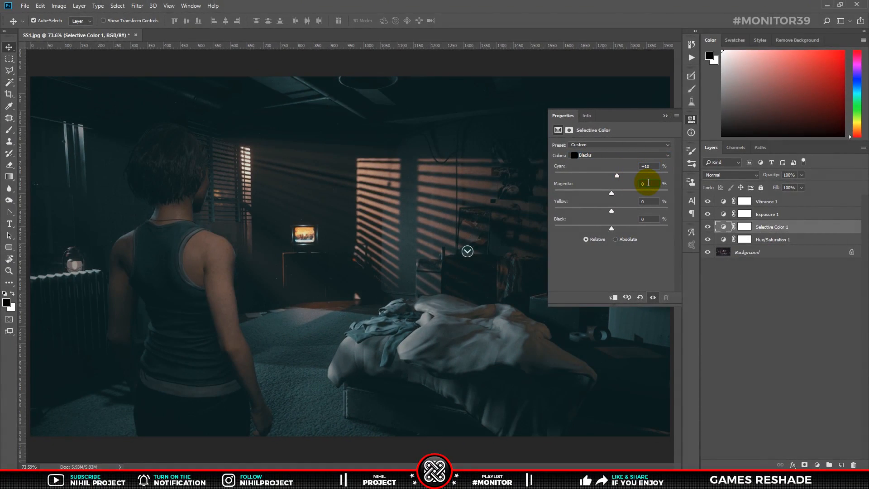
{"action": "key", "text": "Up"}
{"action": "key", "text": "Up"}
{"action": "left_click", "coordinate": [651, 202]}
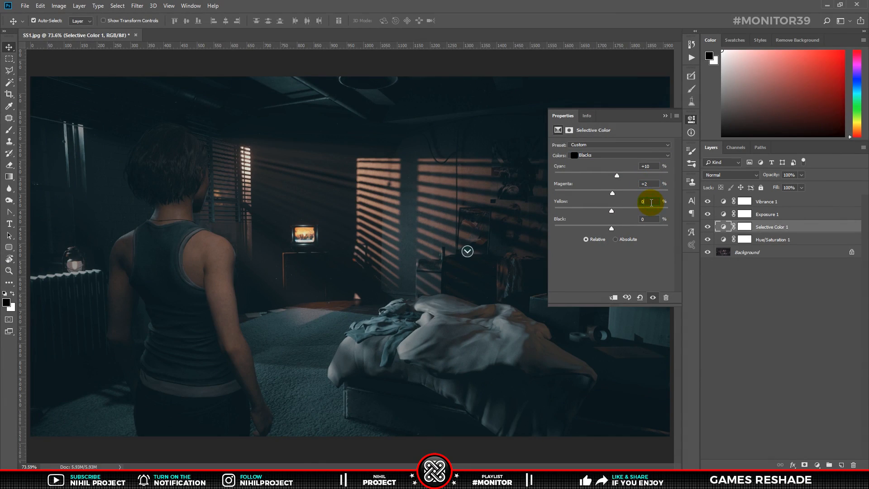
{"action": "key", "text": "shift+Up"}
{"action": "type", "text": "0"}
{"action": "key", "text": "Return"}
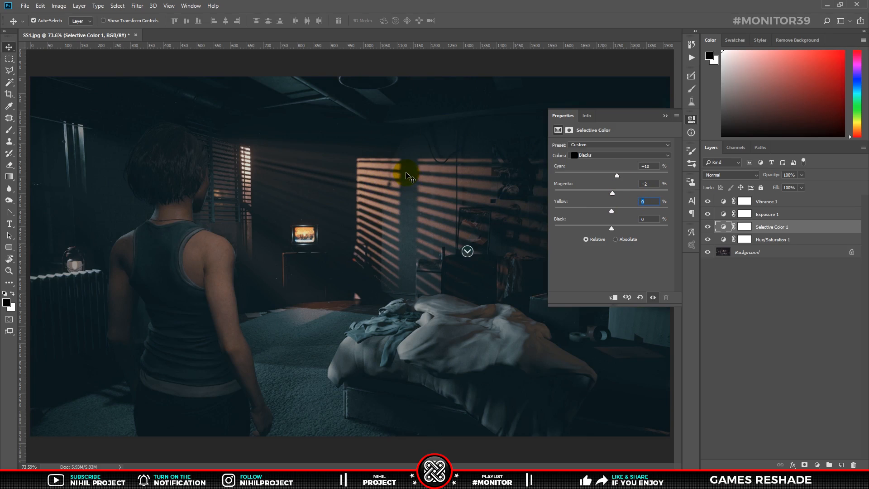
{"action": "left_click", "coordinate": [649, 217]}
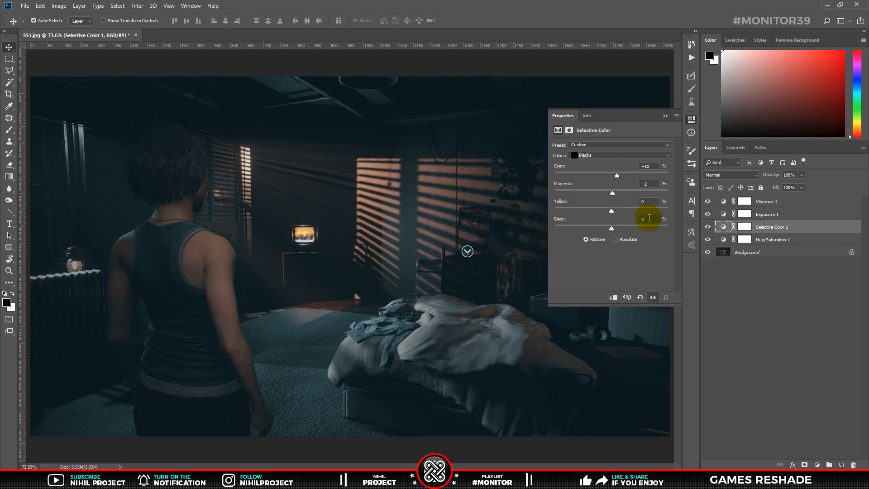
- Compare the image with and without the Selective Color 1 layer
{"action": "left_click", "coordinate": [665, 117]}
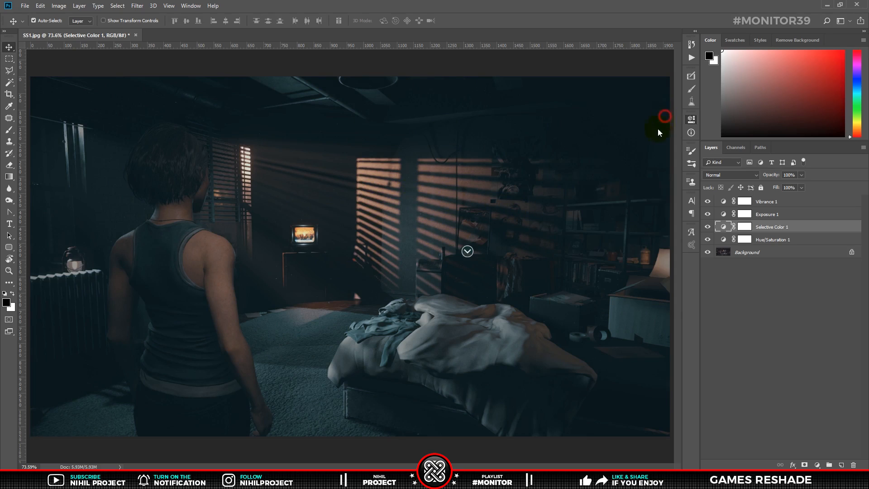
{"action": "left_click", "coordinate": [707, 226]}
{"action": "left_click", "coordinate": [708, 226]}
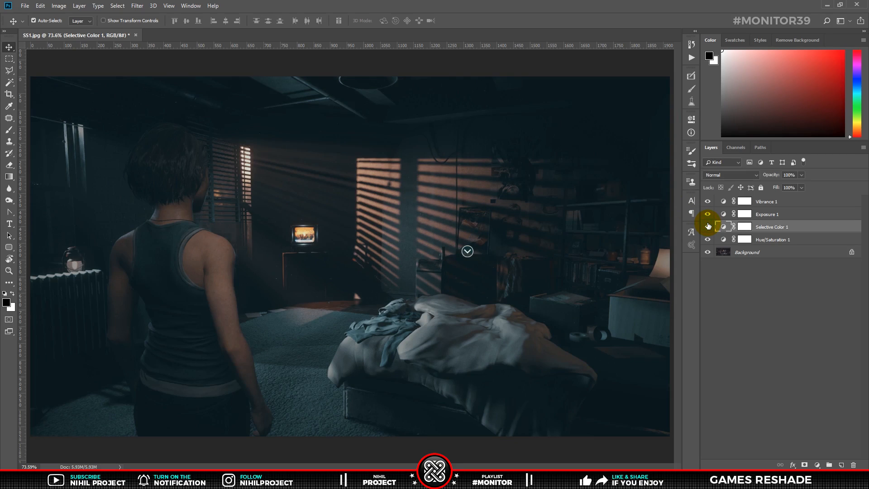
{"action": "left_click", "coordinate": [708, 226]}
{"action": "left_click", "coordinate": [708, 226]}
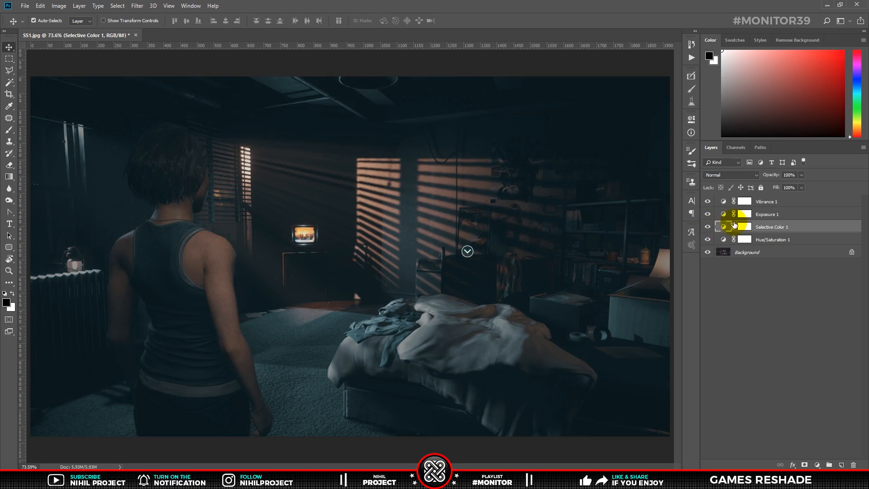
- Set the Exposure value of the Exposure 1 adjustment layer to +0.02
{"action": "left_click", "coordinate": [724, 215]}
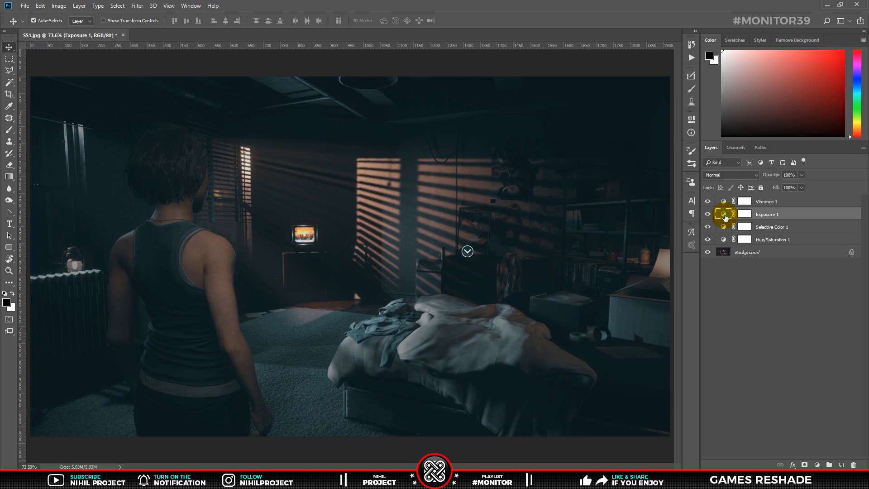
{"action": "double_click", "coordinate": [724, 215]}
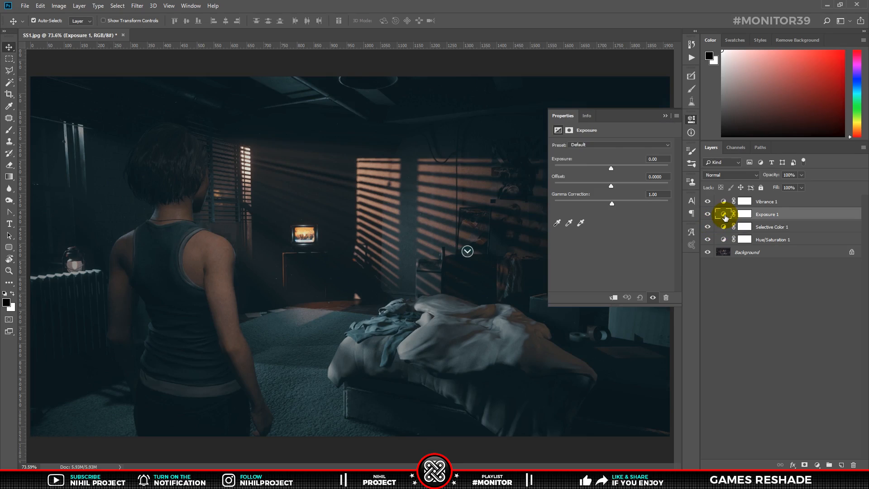
{"action": "left_click", "coordinate": [660, 159]}
{"action": "key", "text": "Up"}
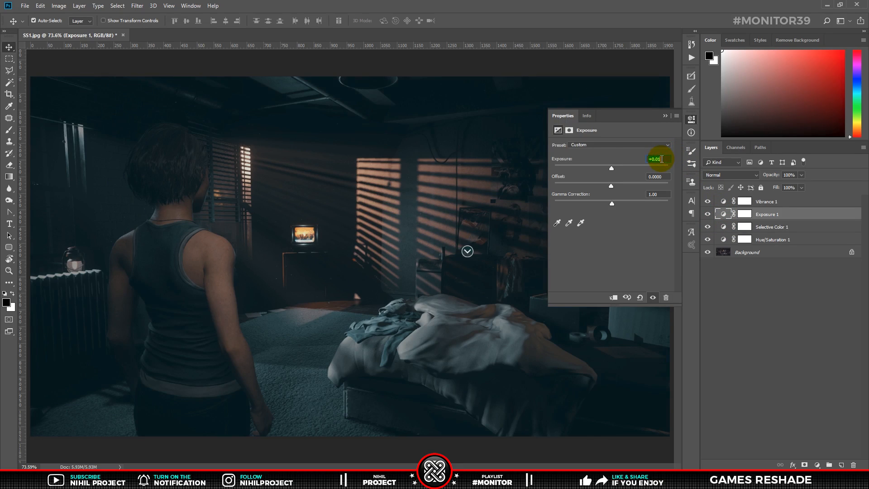
{"action": "key", "text": "Up"}
- Set the Offset of the Exposure 1 layer to -0.003 and its Gamma Correction to 1.03
{"action": "left_click", "coordinate": [663, 176]}
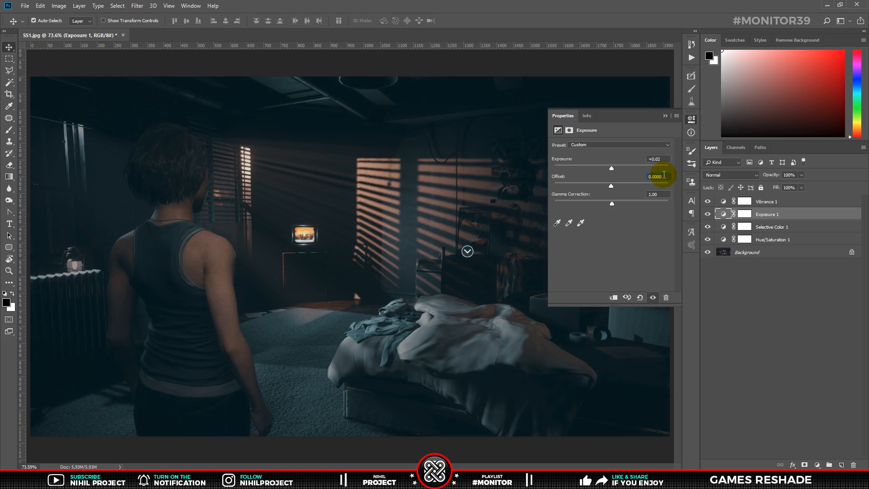
{"action": "key", "text": "Down"}
{"action": "key", "text": "Down"}
{"action": "key", "text": "Down"}
{"action": "key", "text": "Down"}
{"action": "key", "text": "Down"}
{"action": "key", "text": "Down"}
{"action": "key", "text": "Down"}
{"action": "key", "text": "Down"}
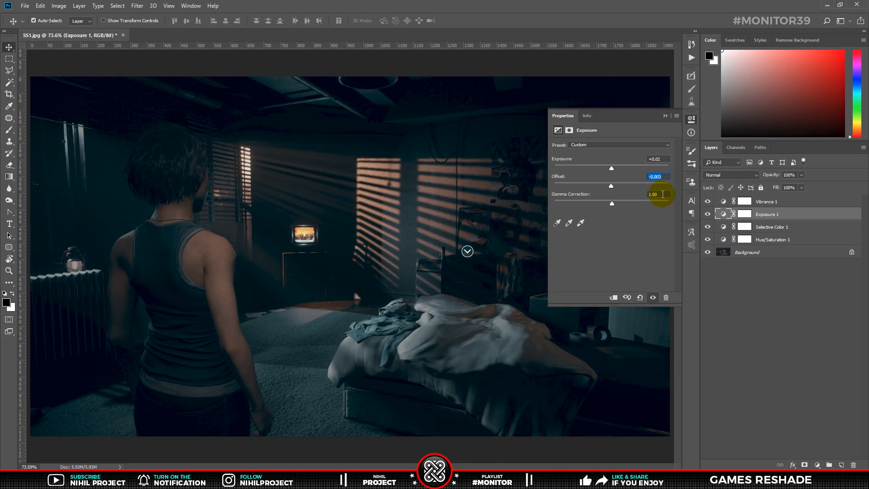
{"action": "left_click", "coordinate": [662, 194]}
{"action": "key", "text": "Up"}
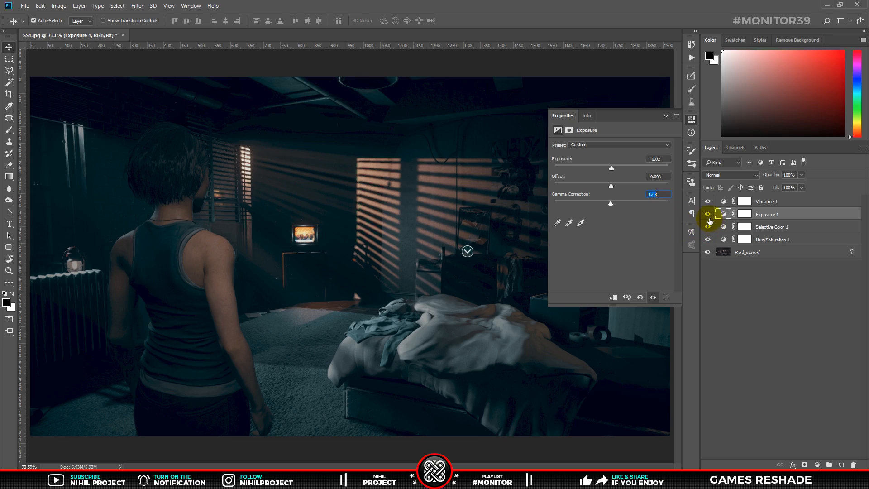
- Compare the image with and without the Exposure 1 layer, and leave that layer hidden
{"action": "left_click", "coordinate": [708, 216]}
{"action": "left_click", "coordinate": [709, 219]}
{"action": "left_click", "coordinate": [665, 116]}
{"action": "left_click", "coordinate": [709, 217]}
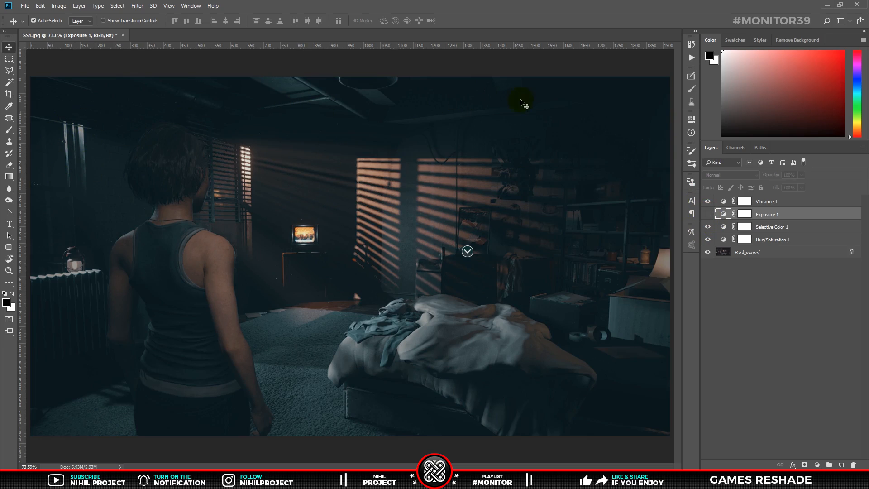
{"action": "left_click", "coordinate": [707, 214]}
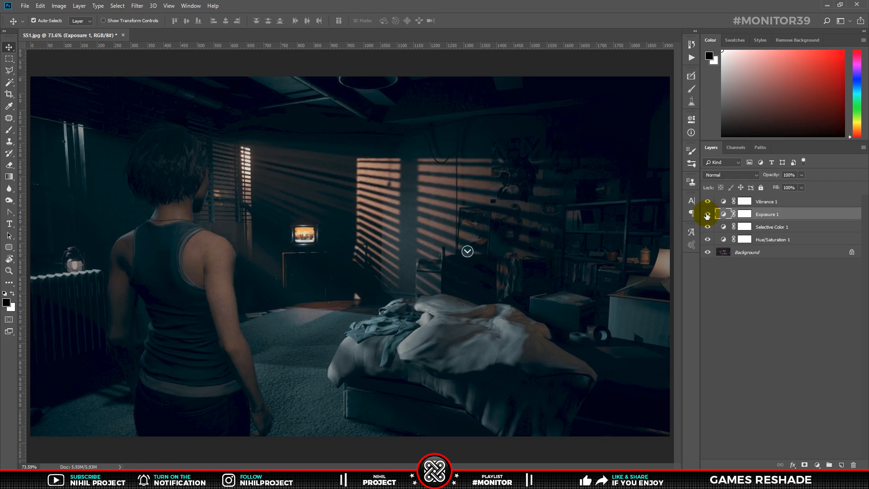
{"action": "left_click", "coordinate": [707, 215]}
{"action": "left_click", "coordinate": [707, 214]}
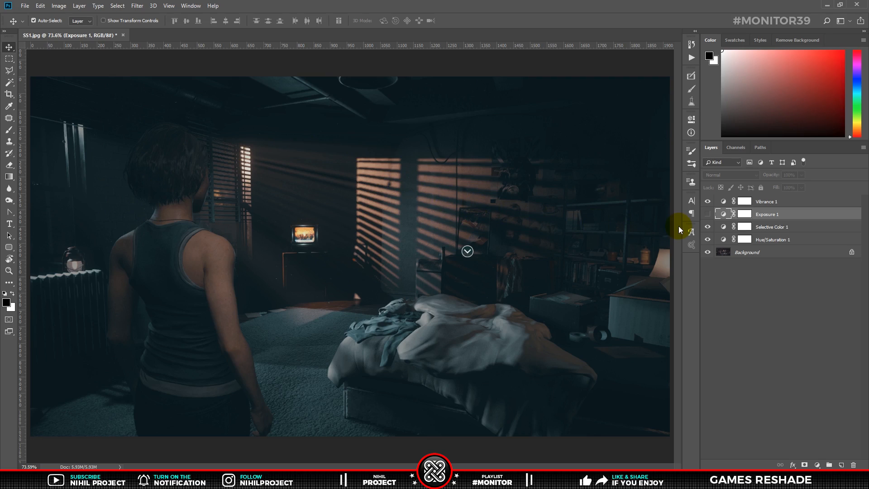
- Set the Vibrance 1 layer's Vibrance to 10 and, after trying values up to +50, its Saturation to 25
{"action": "double_click", "coordinate": [724, 202]}
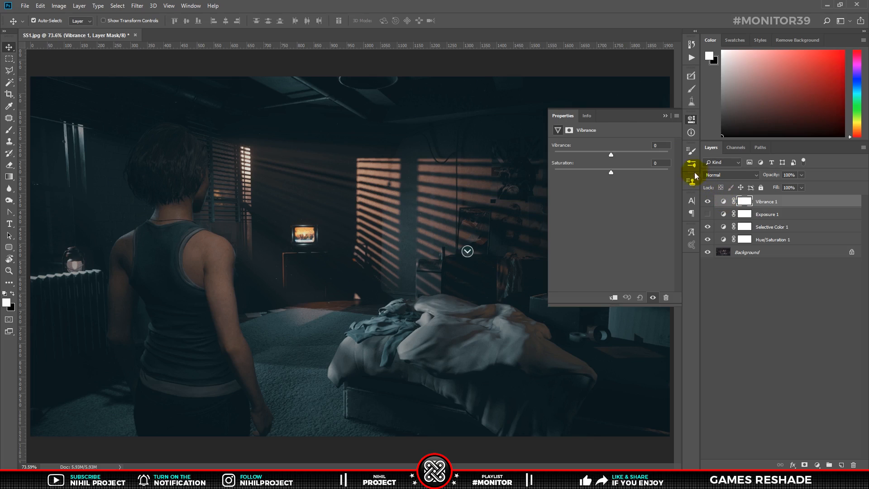
{"action": "left_click", "coordinate": [654, 145]}
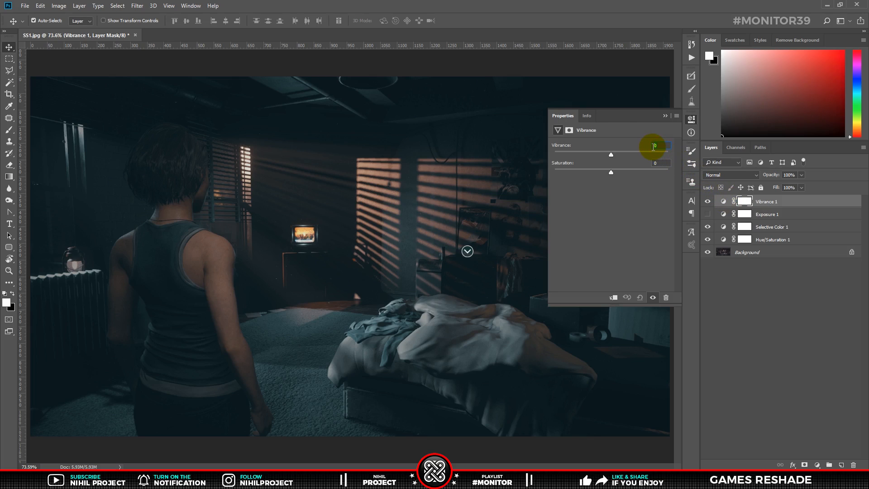
{"action": "type", "text": "10"}
{"action": "left_click", "coordinate": [664, 164]}
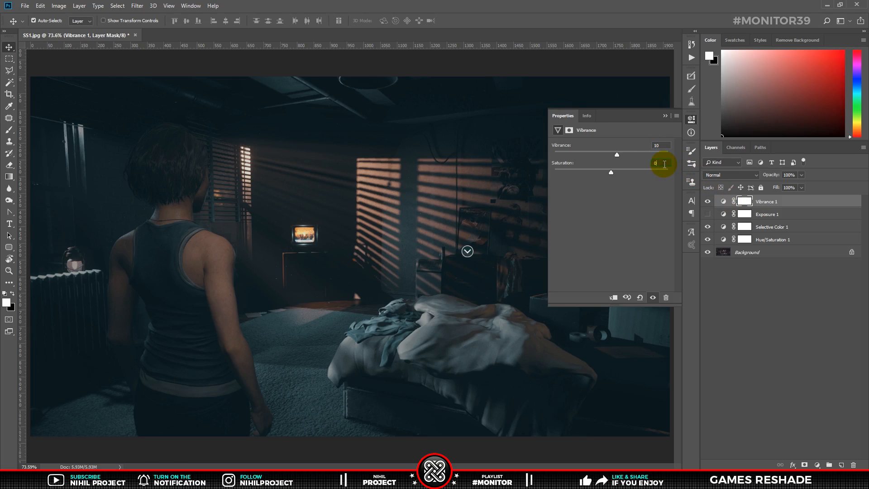
{"action": "type", "text": "10"}
{"action": "key", "text": "Return"}
{"action": "key", "text": "shift+Up"}
{"action": "key", "text": "shift+Up"}
{"action": "key", "text": "shift+Up"}
{"action": "key", "text": "shift+Up"}
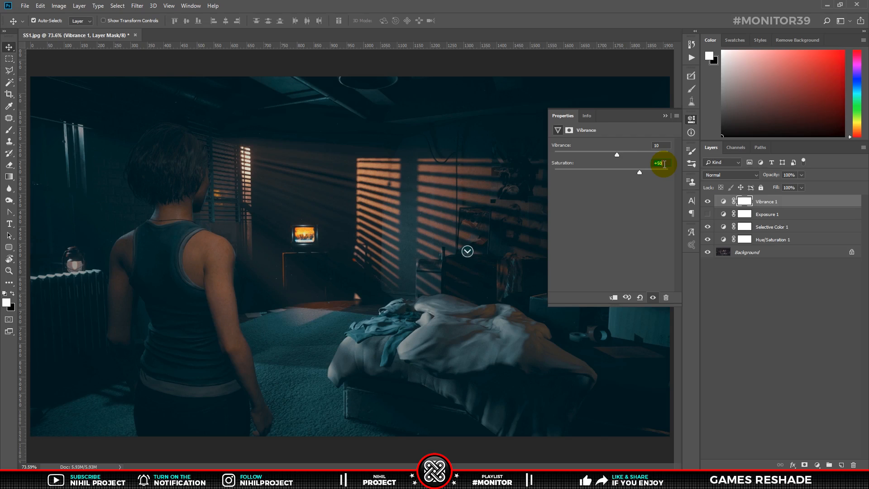
{"action": "type", "text": "25"}
{"action": "left_click", "coordinate": [666, 116]}
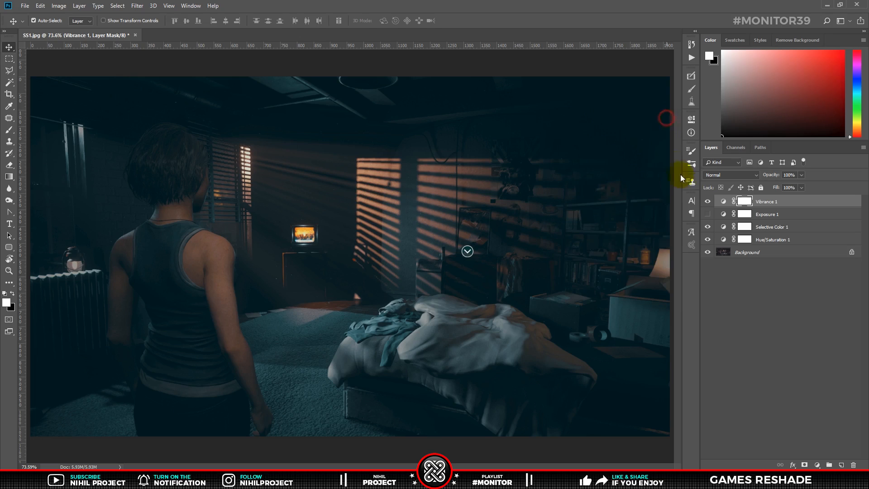
- Compare the image with and without the Vibrance 1 layer, and leave that layer hidden
{"action": "left_click", "coordinate": [707, 201]}
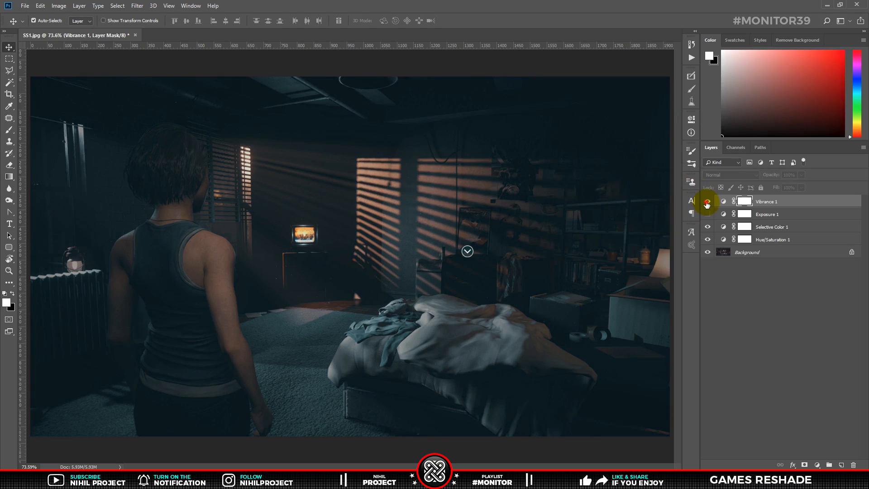
{"action": "left_click", "coordinate": [707, 201]}
{"action": "left_click", "coordinate": [707, 203]}
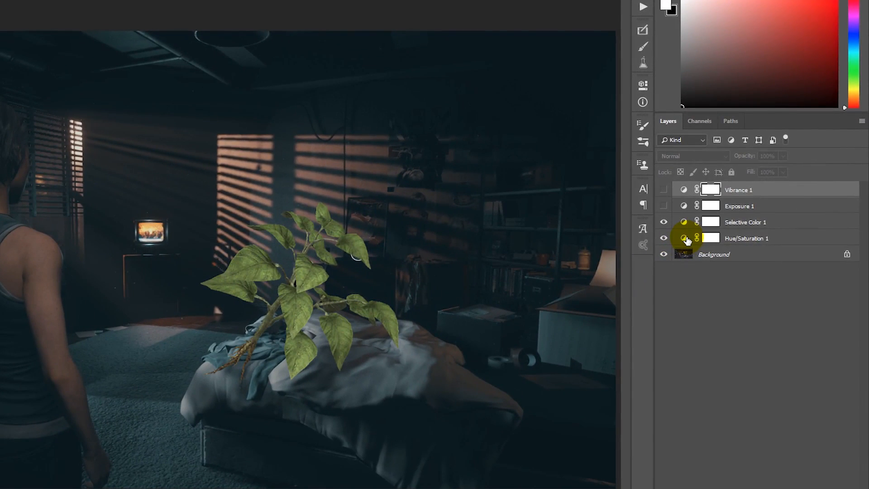
- Try a Saturation of +100 for the Greens of the Hue/Saturation 1 layer and reset it to 0
{"action": "double_click", "coordinate": [685, 239]}
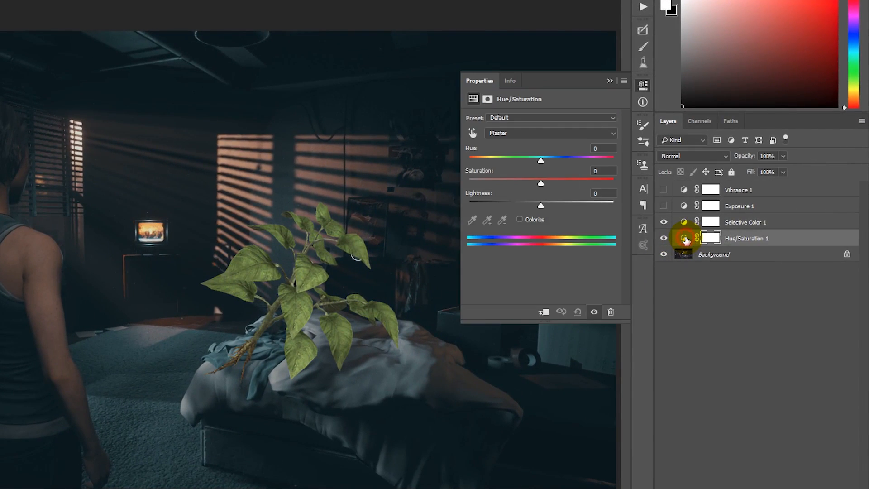
{"action": "left_click", "coordinate": [532, 132]}
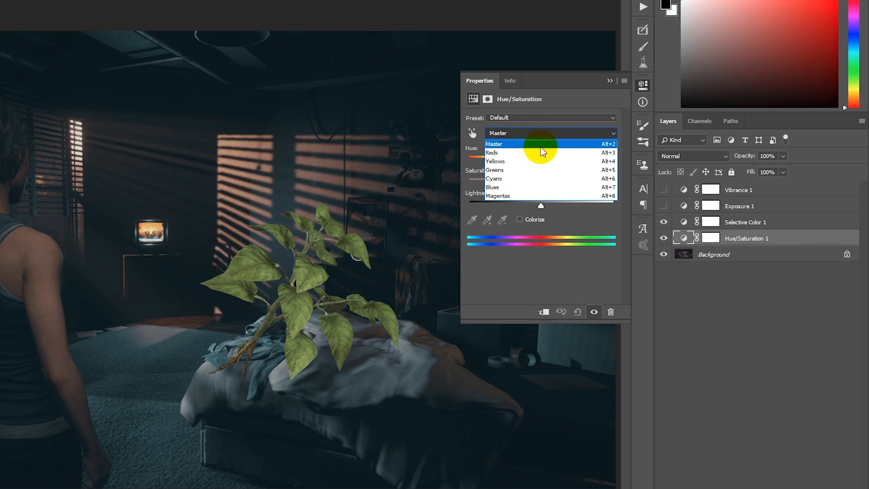
{"action": "left_click", "coordinate": [507, 170]}
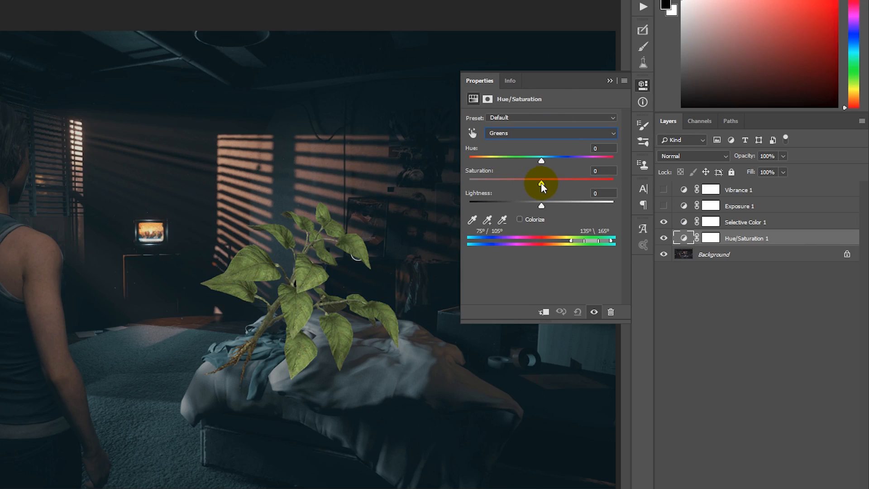
{"action": "left_click_drag", "start_coordinate": [541, 184], "coordinate": [616, 184]}
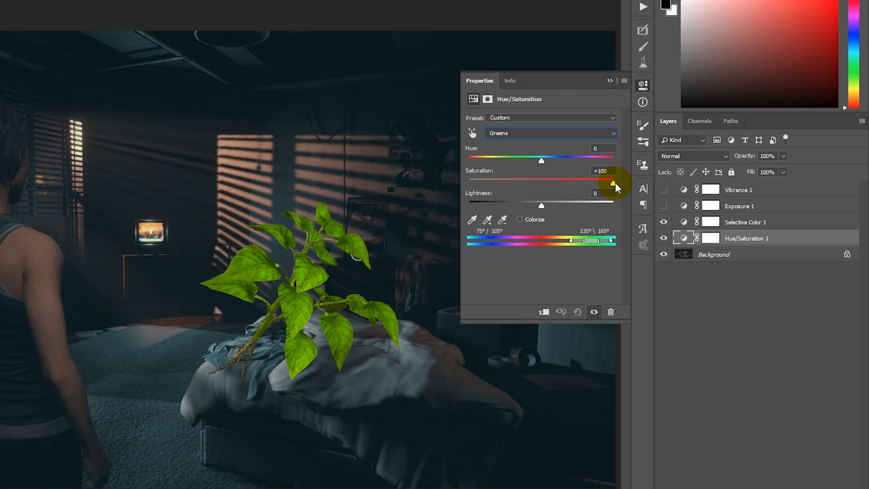
{"action": "left_click", "coordinate": [602, 170]}
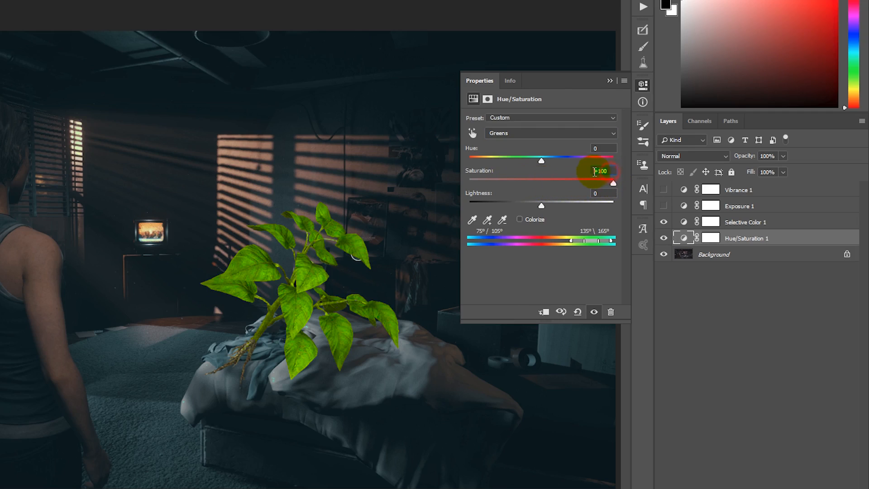
{"action": "type", "text": "0"}
{"action": "left_click", "coordinate": [609, 82]}
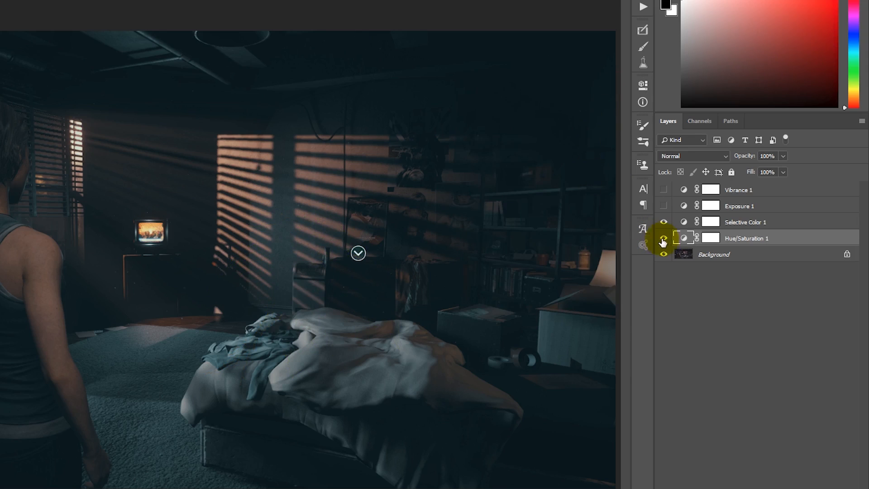
- Group the four adjustment layers and rename the group "LUT 1 - Teal & Orange"
{"action": "left_click", "coordinate": [747, 195], "text": "shift"}
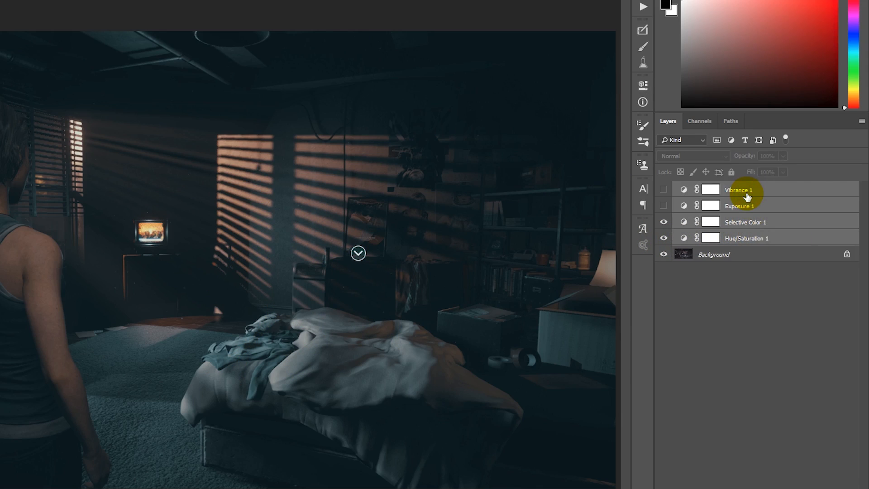
{"action": "key", "text": "ctrl+g"}
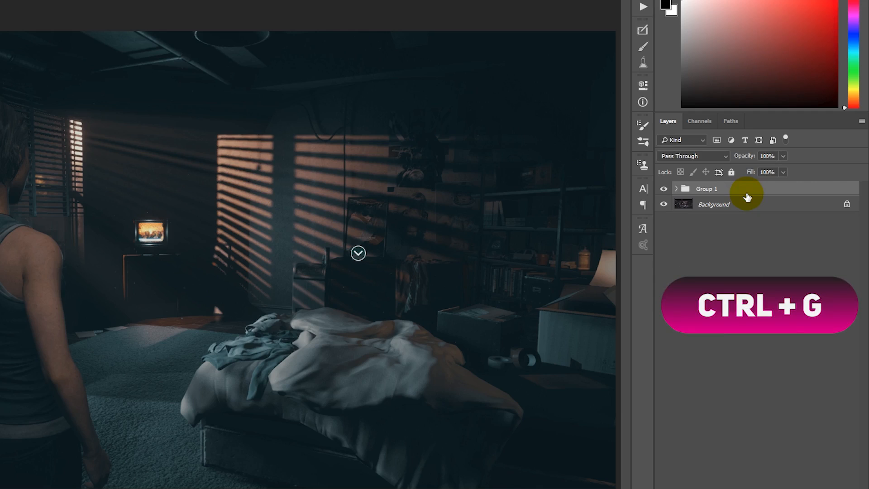
{"action": "double_click", "coordinate": [706, 189]}
{"action": "type", "text": "LUT"}
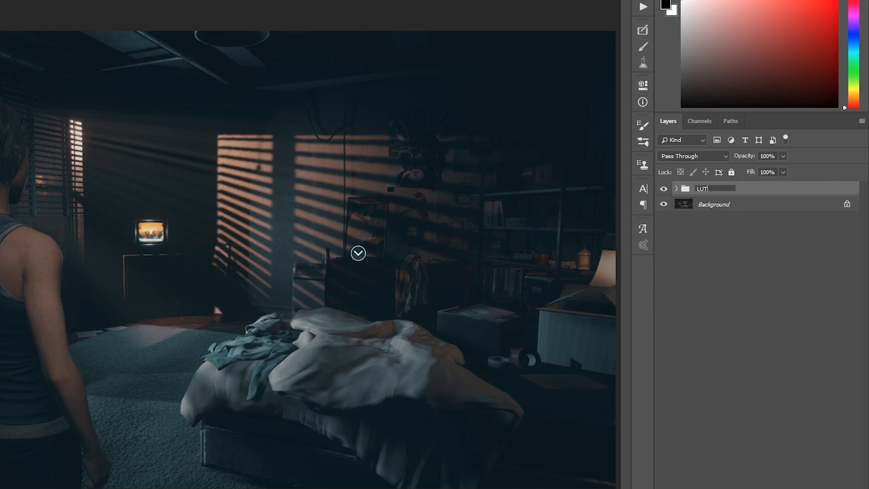
{"action": "left_click", "coordinate": [712, 189]}
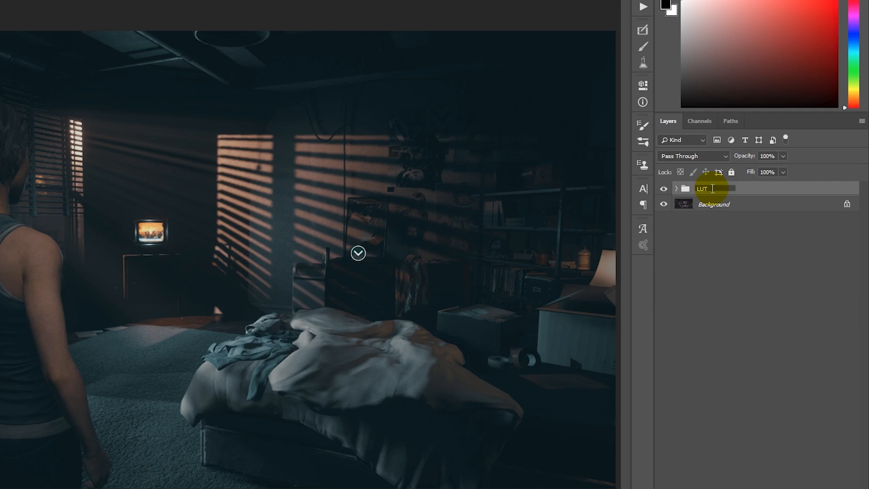
{"action": "type", "text": "1 - Teal & Orange"}
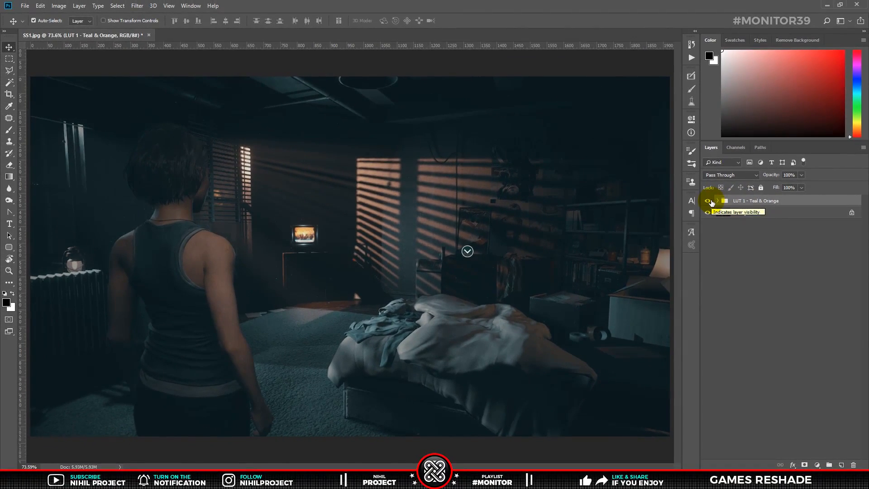
{"action": "left_click", "coordinate": [673, 191]}
- Compare the original and graded image by switching the LUT 1 - Teal & Orange group's visibility
{"action": "left_click", "coordinate": [711, 202]}
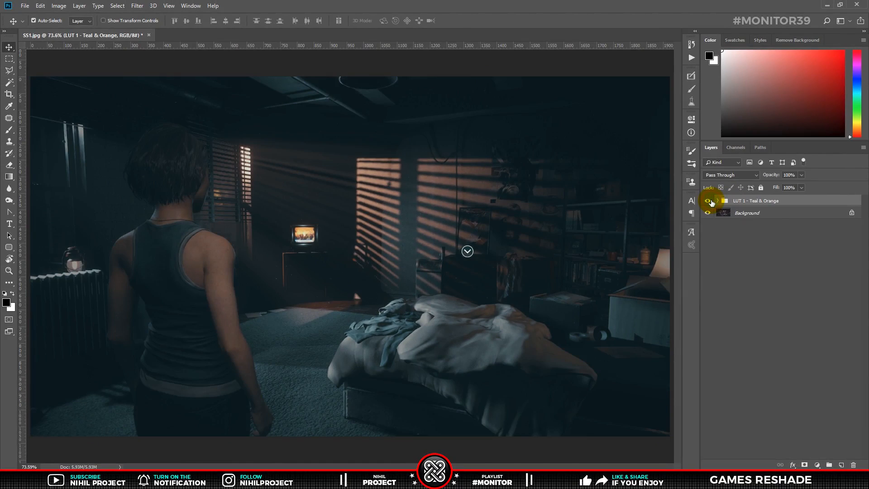
{"action": "left_click", "coordinate": [710, 202]}
{"action": "left_click", "coordinate": [709, 202]}
{"action": "left_click", "coordinate": [710, 201]}
{"action": "left_click", "coordinate": [709, 201]}
- From the Resident Evil 3 Remake folder in File Explorer, open SS2.jpg through SS9.jpg together in Photoshop
{"action": "left_click", "coordinate": [83, 477]}
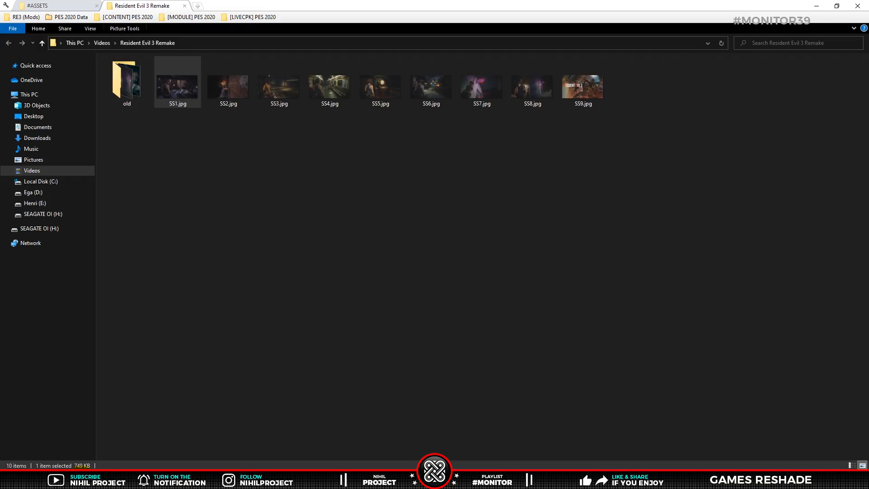
{"action": "left_click_drag", "start_coordinate": [222, 126], "coordinate": [609, 94]}
{"action": "left_click_drag", "start_coordinate": [229, 105], "coordinate": [219, 301]}
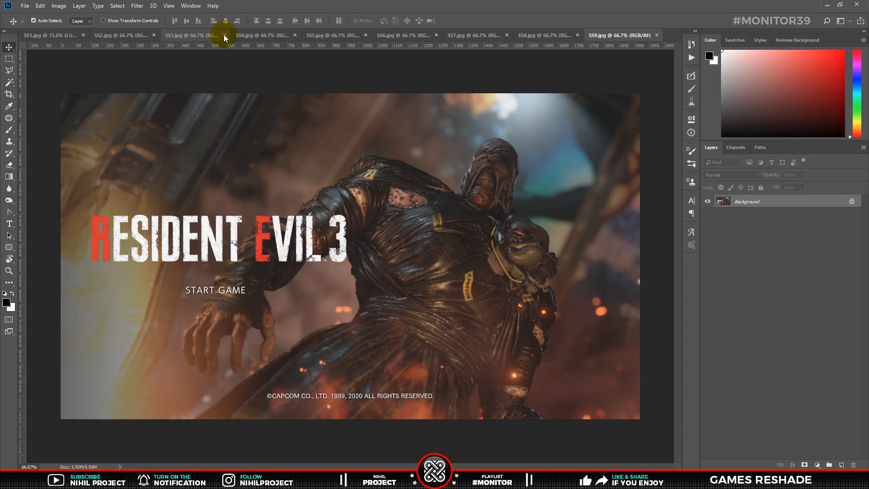
- Copy the LUT 1 - Teal & Orange group from SS1.jpg into the SS2.jpg document
{"action": "left_click", "coordinate": [51, 37]}
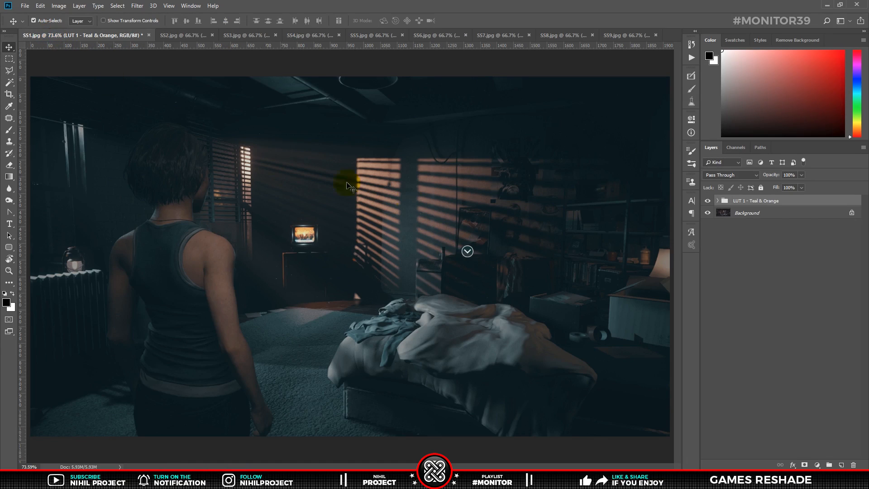
{"action": "left_click_drag", "start_coordinate": [752, 203], "coordinate": [435, 246]}
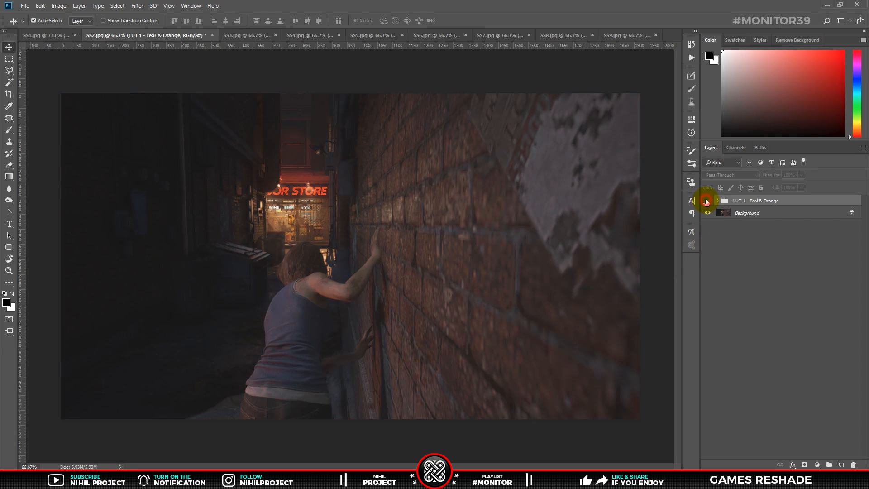
- Preview SS2.jpg with the LUT 1 - Teal & Orange group shown, switching its Vibrance 1 and Exposure 1 layers on and off
{"action": "left_click", "coordinate": [707, 201]}
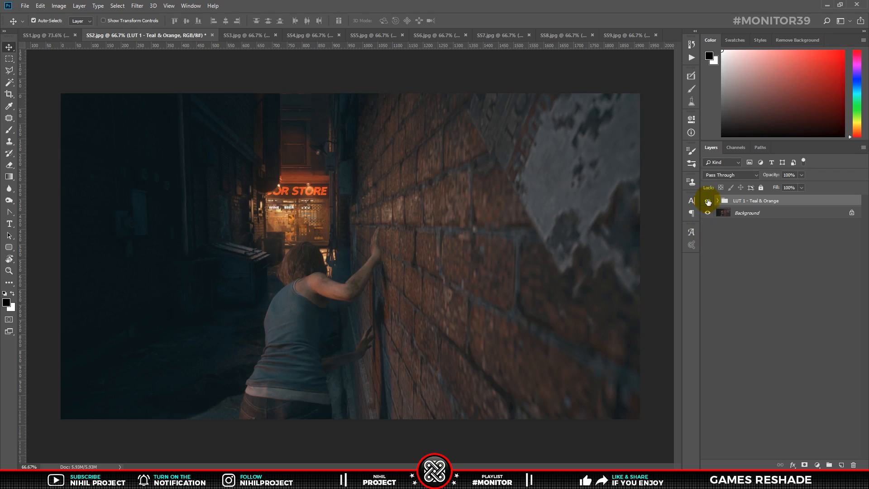
{"action": "left_click", "coordinate": [717, 200]}
{"action": "left_click", "coordinate": [708, 226]}
{"action": "left_click", "coordinate": [708, 214]}
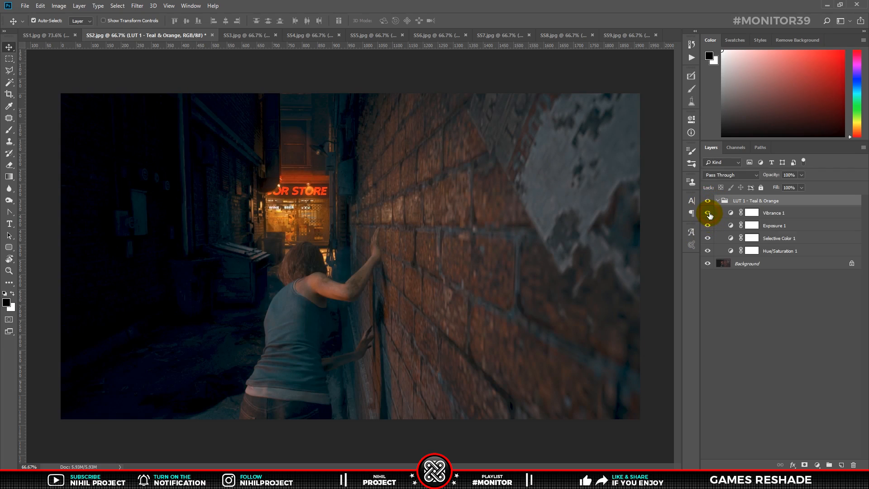
{"action": "left_click_drag", "start_coordinate": [708, 214], "coordinate": [708, 224]}
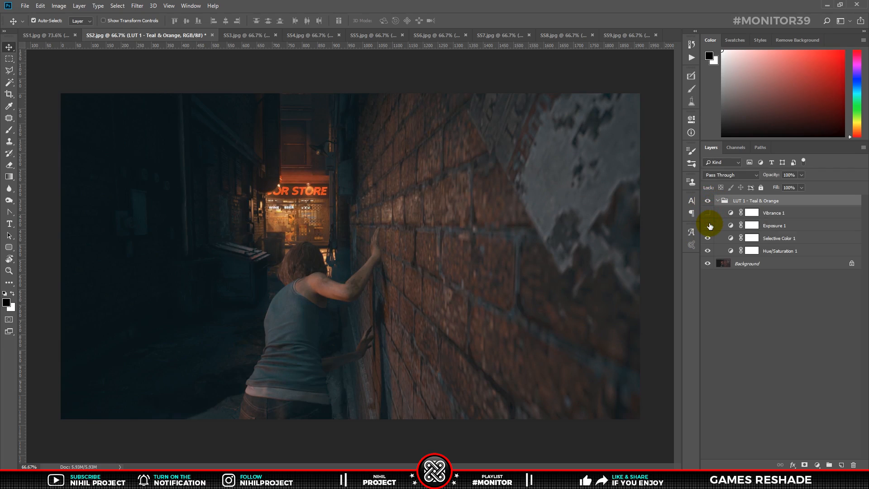
{"action": "left_click", "coordinate": [717, 201]}
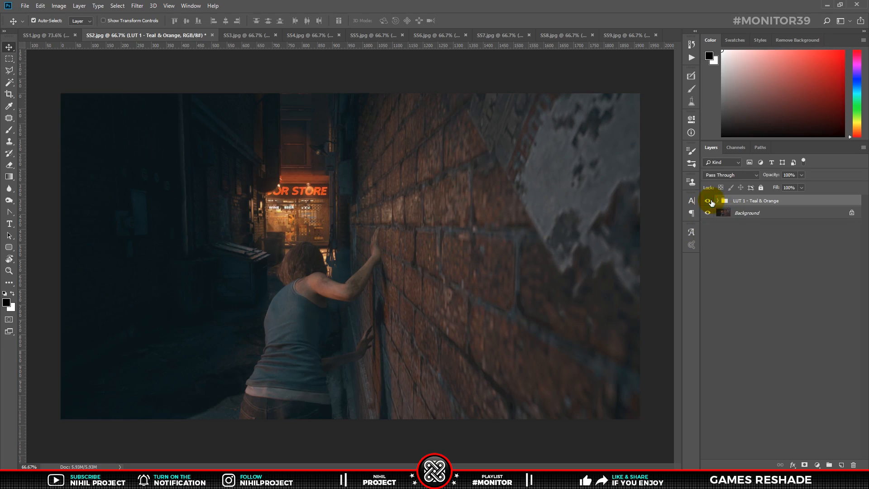
- Copy the LUT 1 - Teal & Orange group from SS2.jpg into SS3.jpg and compare the image with and without it
{"action": "left_click_drag", "start_coordinate": [749, 204], "coordinate": [471, 218]}
{"action": "left_click", "coordinate": [707, 202]}
{"action": "left_click", "coordinate": [707, 203]}
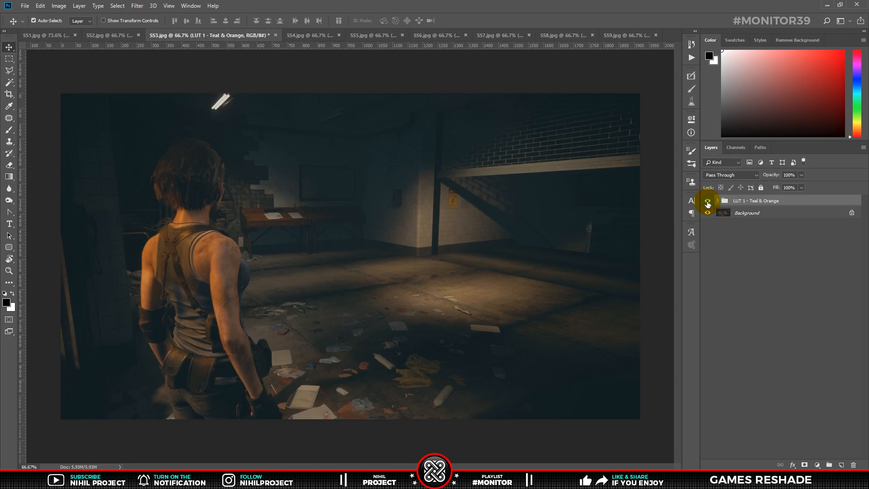
{"action": "left_click", "coordinate": [708, 202]}
{"action": "left_click", "coordinate": [707, 202]}
{"action": "left_click", "coordinate": [707, 202]}
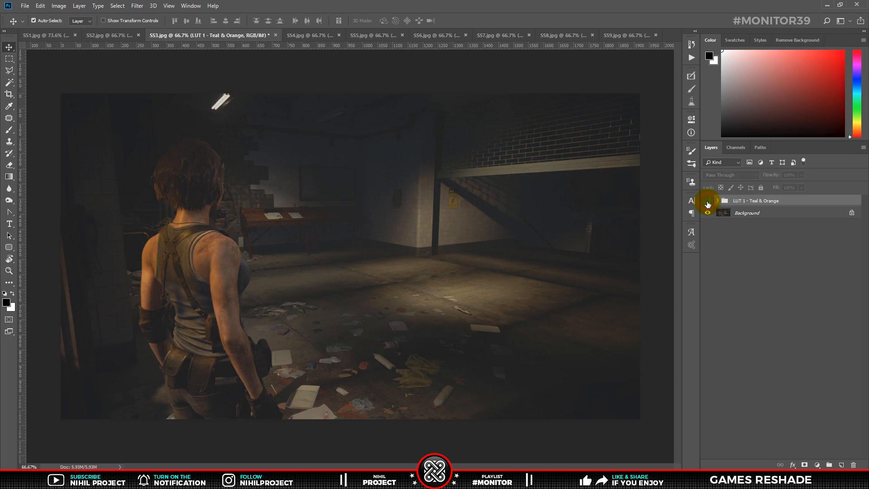
{"action": "left_click", "coordinate": [707, 203]}
- Copy the LUT group from SS3.jpg into SS4.jpg and compare the image with and without it, including its Vibrance 1 and Exposure 1 layers
{"action": "left_click_drag", "start_coordinate": [735, 202], "coordinate": [321, 158]}
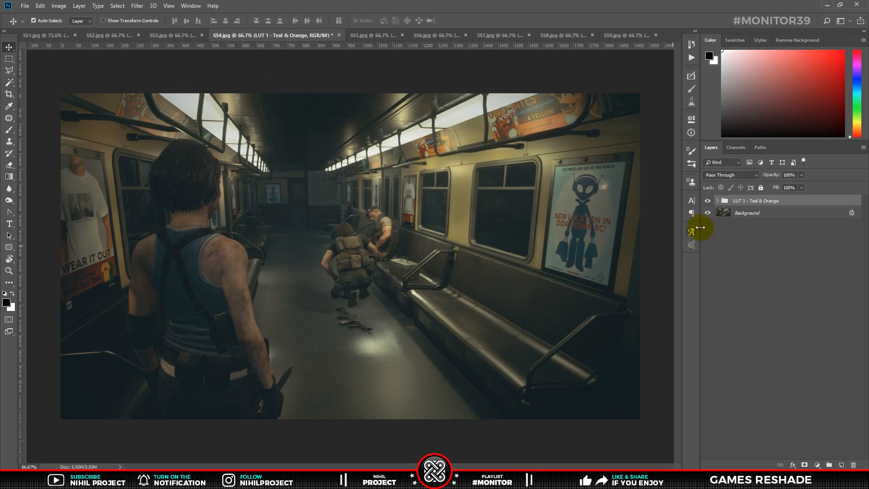
{"action": "left_click", "coordinate": [718, 201]}
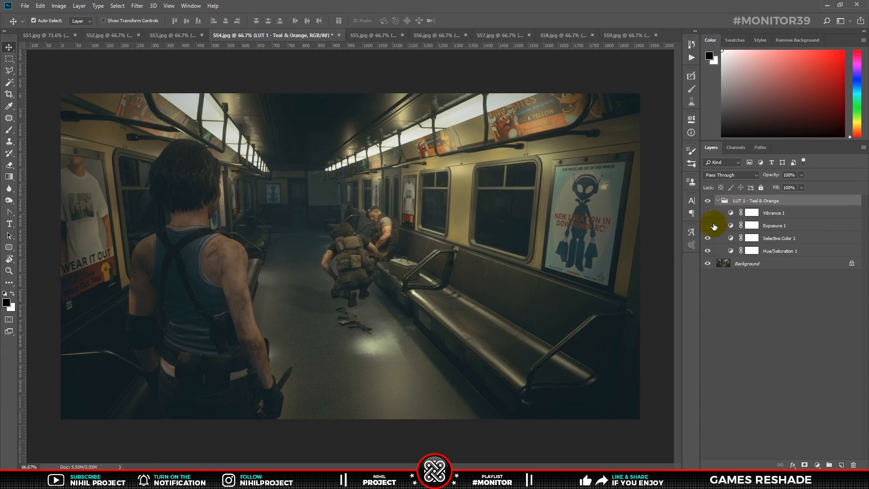
{"action": "left_click", "coordinate": [709, 226]}
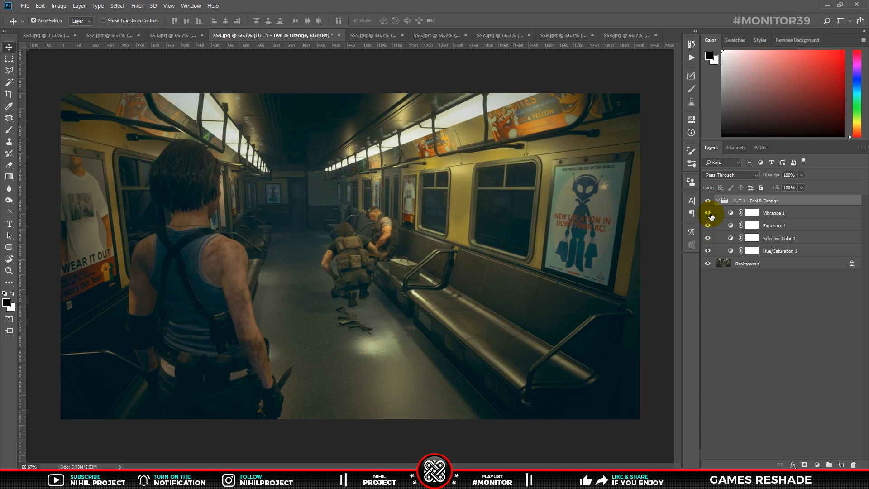
{"action": "left_click", "coordinate": [709, 202]}
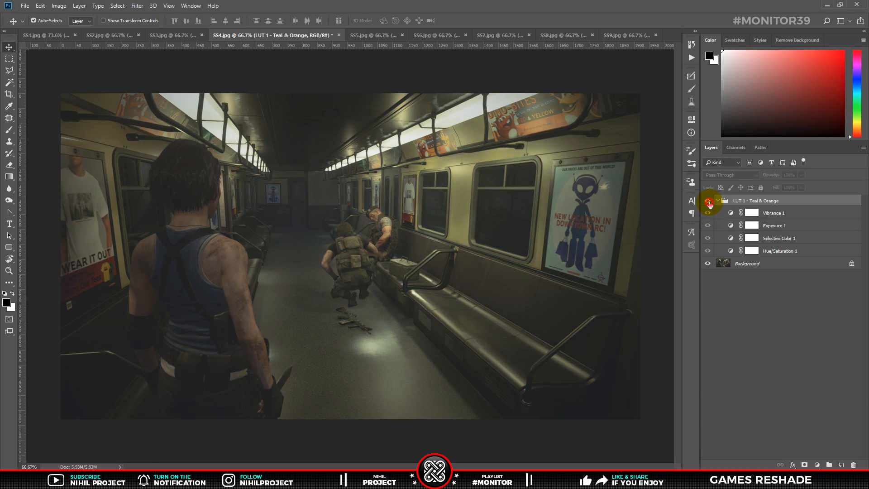
{"action": "left_click", "coordinate": [708, 202]}
{"action": "left_click", "coordinate": [709, 202]}
{"action": "left_click", "coordinate": [709, 202]}
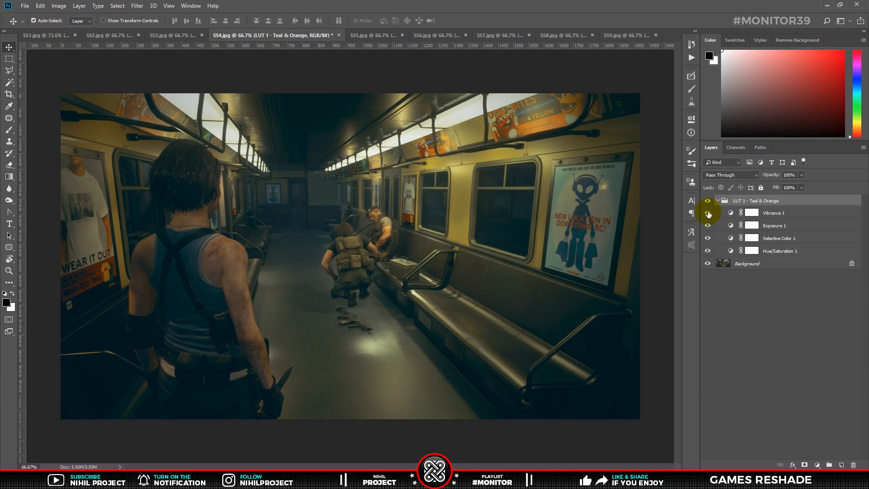
{"action": "left_click", "coordinate": [718, 200]}
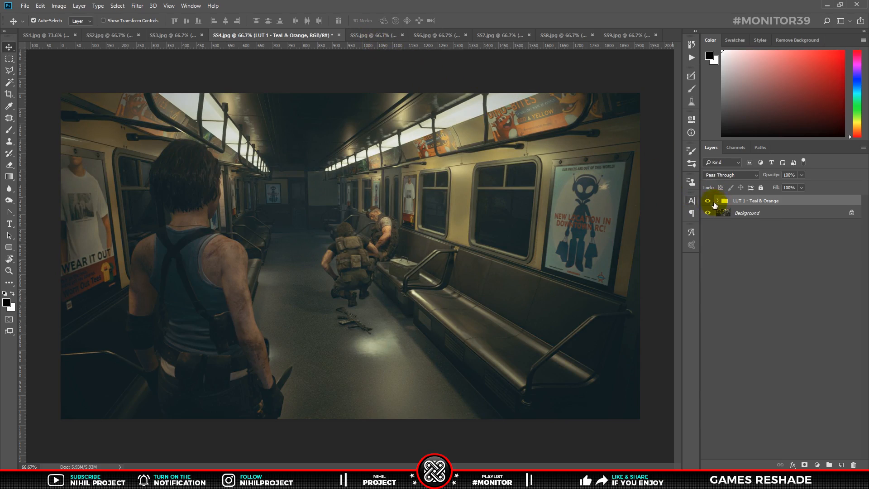
- Copy the LUT 1 - Teal & Orange group into SS5.jpg and SS6.jpg, comparing each image with and without the grade
{"action": "left_click_drag", "start_coordinate": [723, 201], "coordinate": [412, 194]}
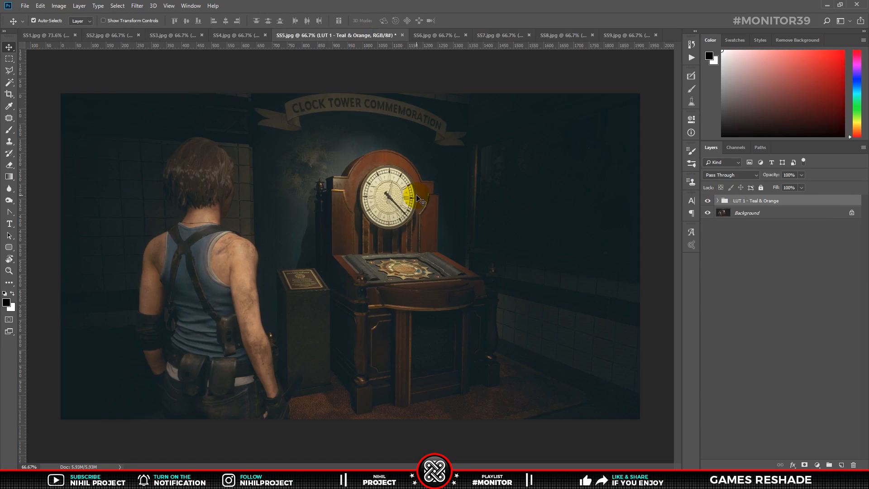
{"action": "left_click", "coordinate": [706, 202]}
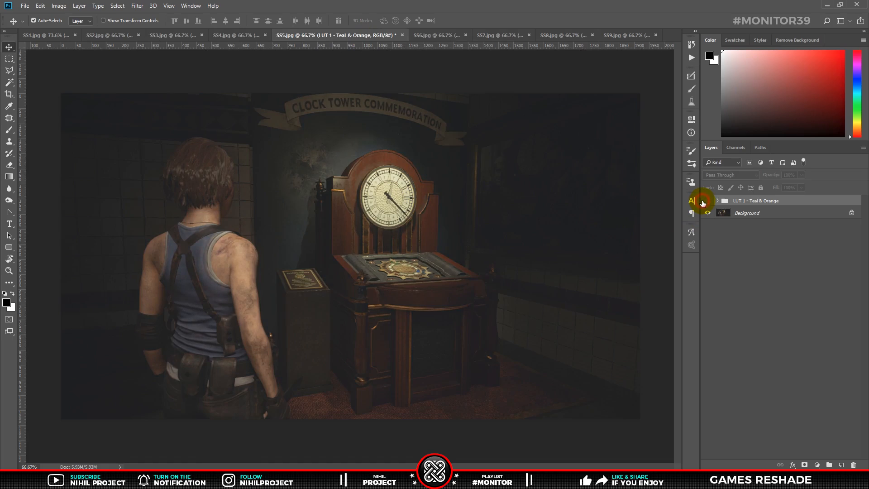
{"action": "left_click_drag", "start_coordinate": [733, 201], "coordinate": [492, 201]}
{"action": "left_click", "coordinate": [707, 201]}
{"action": "left_click", "coordinate": [708, 201]}
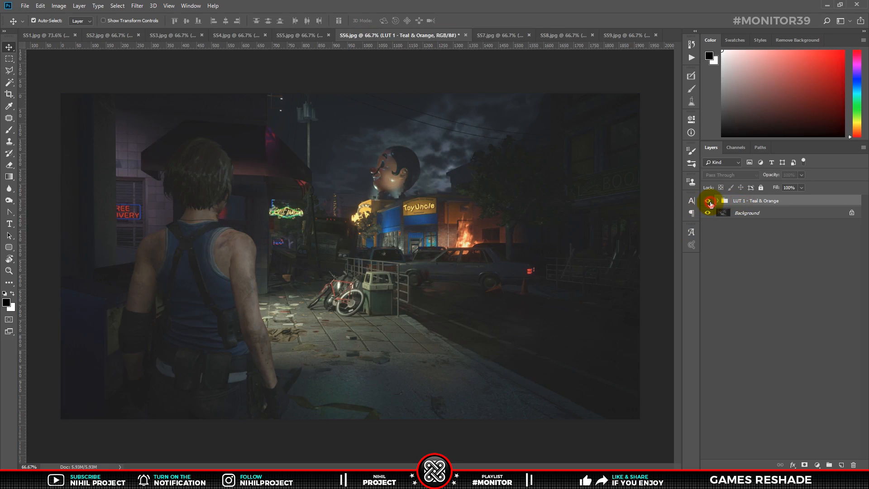
{"action": "left_click", "coordinate": [708, 201]}
{"action": "left_click", "coordinate": [710, 203]}
{"action": "left_click", "coordinate": [710, 204]}
{"action": "left_click", "coordinate": [709, 204]}
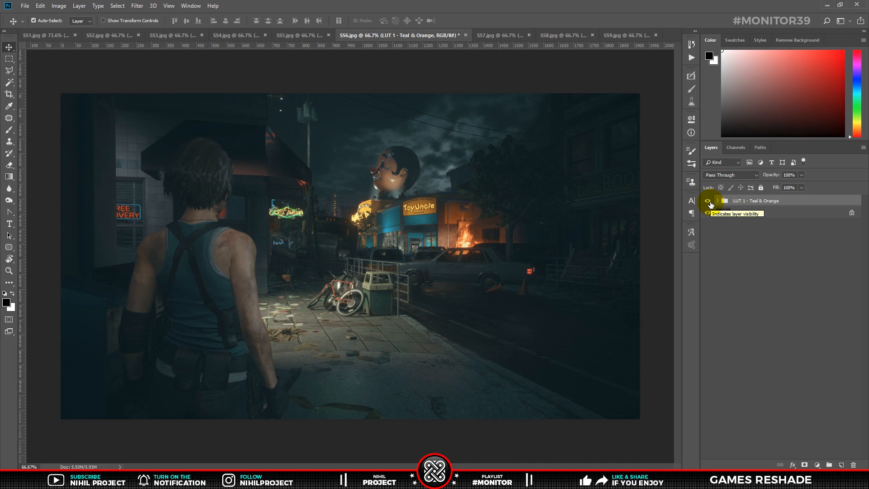
{"action": "left_click", "coordinate": [709, 202]}
{"action": "left_click", "coordinate": [709, 202]}
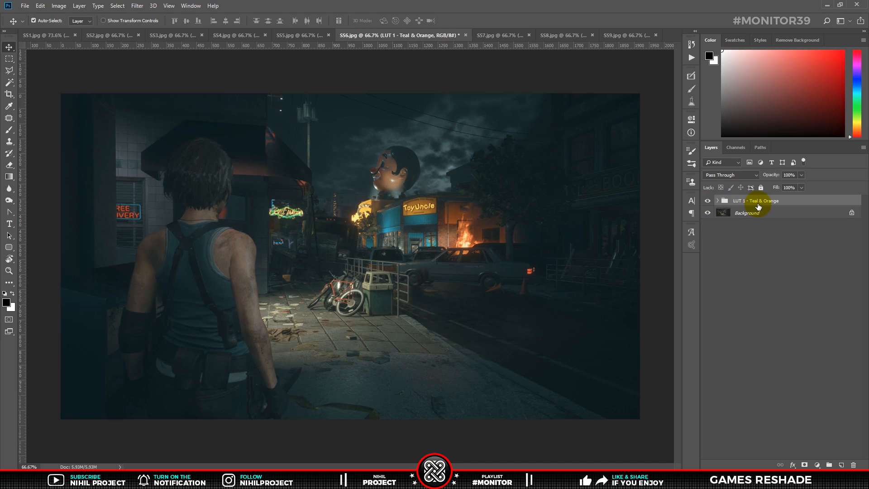
- Copy the LUT 1 - Teal & Orange group from SS6.jpg into SS7.jpg and compare the image with and without it
{"action": "left_click_drag", "start_coordinate": [759, 206], "coordinate": [514, 197]}
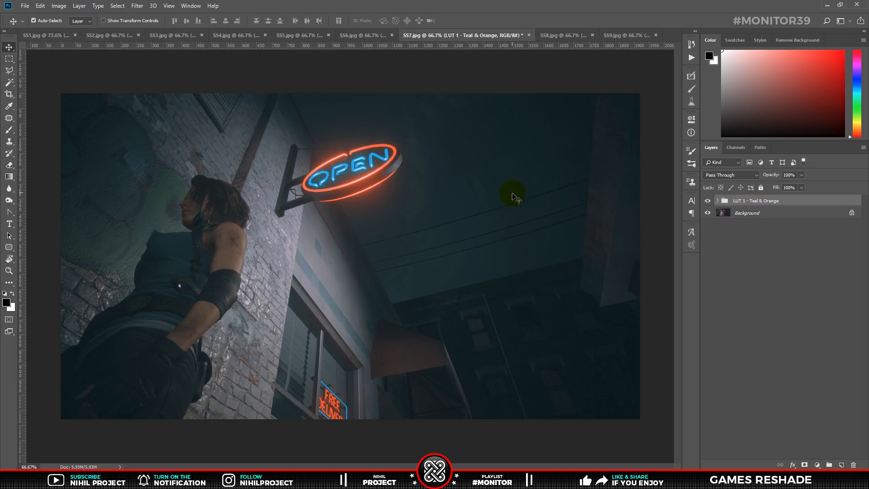
{"action": "left_click", "coordinate": [707, 201]}
{"action": "left_click", "coordinate": [707, 201]}
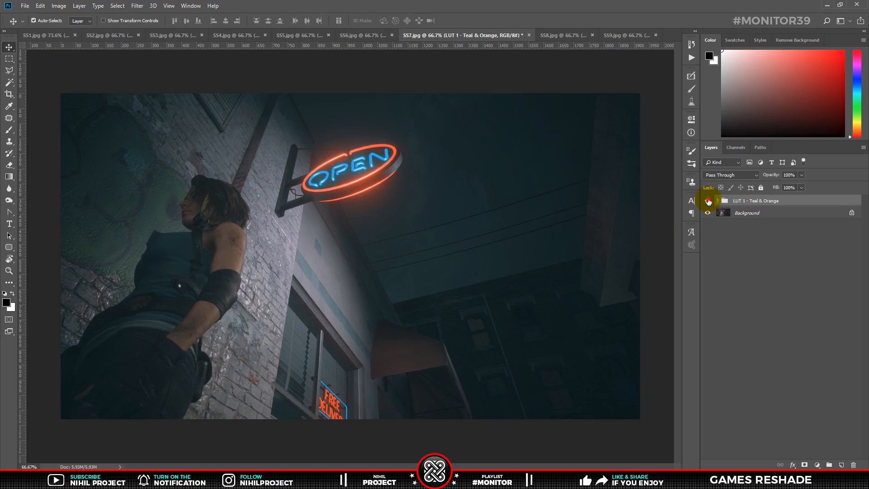
{"action": "left_click", "coordinate": [709, 202]}
{"action": "left_click", "coordinate": [709, 202]}
- Copy the LUT 1 - Teal & Orange group from SS7.jpg into SS8.jpg and compare the image with and without it
{"action": "left_click_drag", "start_coordinate": [742, 201], "coordinate": [506, 194]}
{"action": "left_click", "coordinate": [706, 201]}
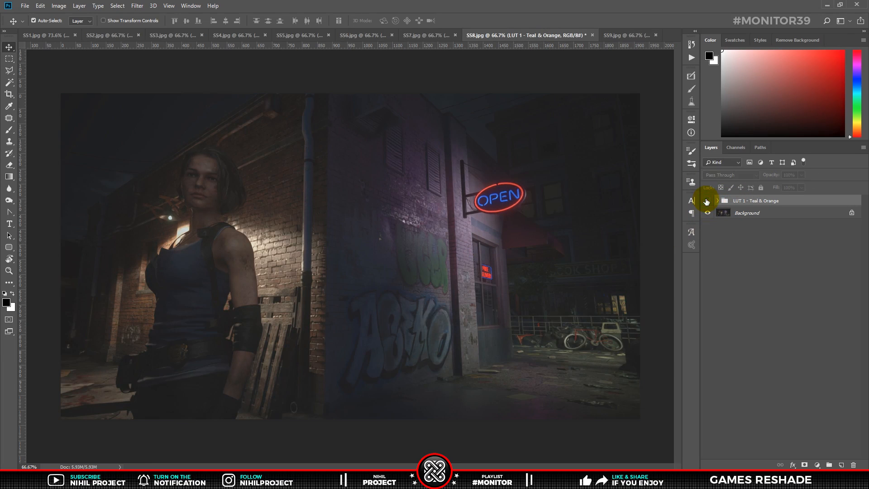
{"action": "left_click", "coordinate": [706, 200]}
{"action": "left_click", "coordinate": [706, 200]}
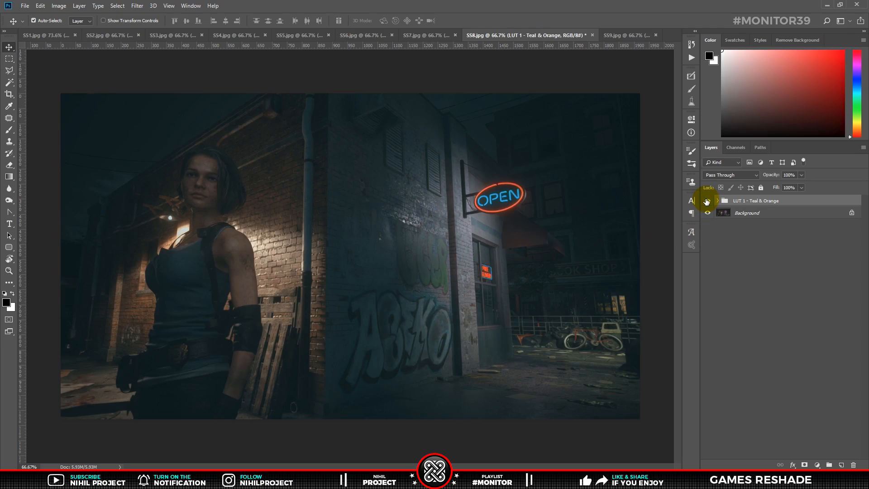
- Copy the LUT 1 - Teal & Orange group from SS8.jpg into SS9.jpg and compare the image with and without it
{"action": "left_click_drag", "start_coordinate": [724, 200], "coordinate": [518, 166]}
{"action": "left_click", "coordinate": [706, 201]}
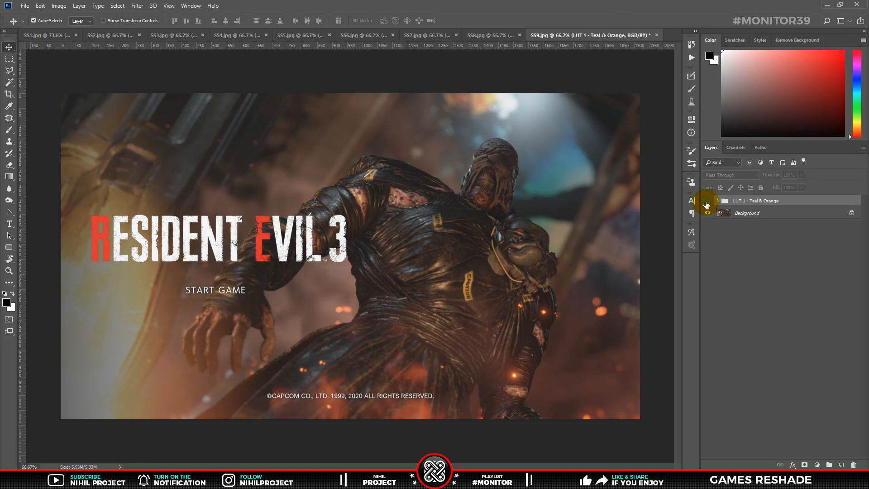
{"action": "left_click", "coordinate": [706, 201]}
{"action": "left_click", "coordinate": [706, 202]}
{"action": "left_click", "coordinate": [706, 202]}
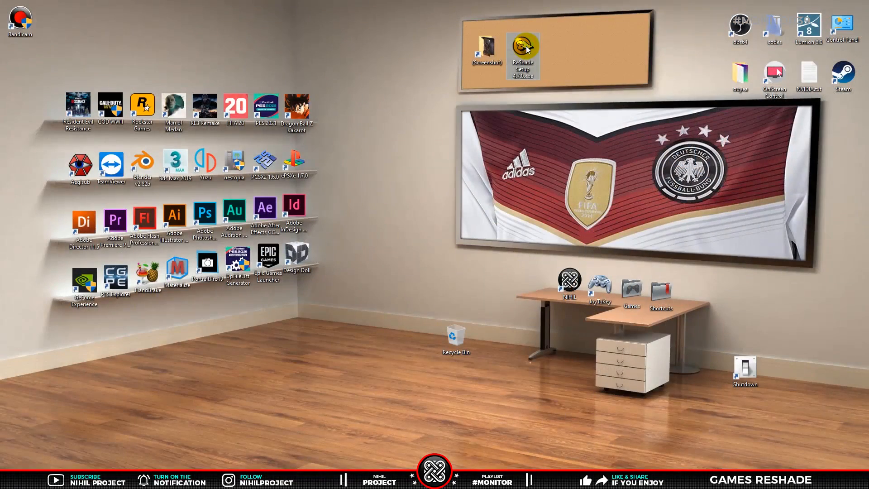
- Launch ReShade Setup 4.7.0 from the desktop and select re3 (re3.exe) as the game to install it for
{"action": "left_click", "coordinate": [520, 47]}
{"action": "double_click", "coordinate": [519, 48]}
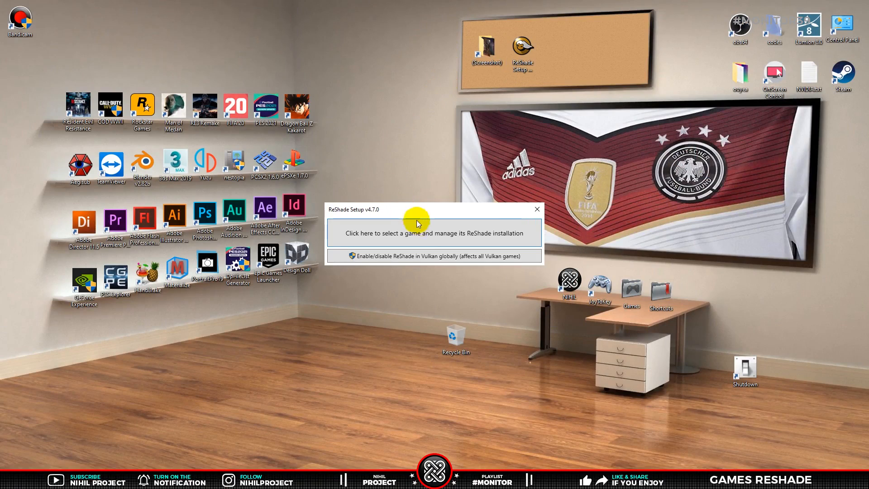
{"action": "left_click", "coordinate": [438, 232]}
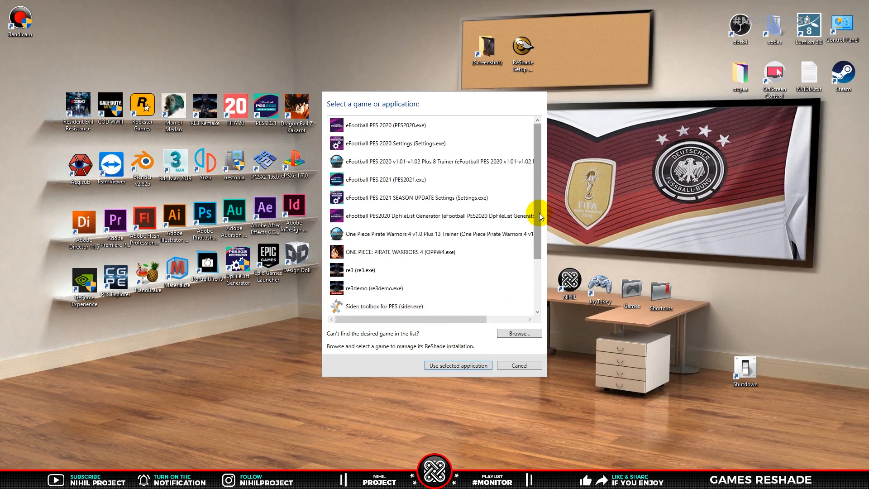
{"action": "left_click", "coordinate": [392, 266]}
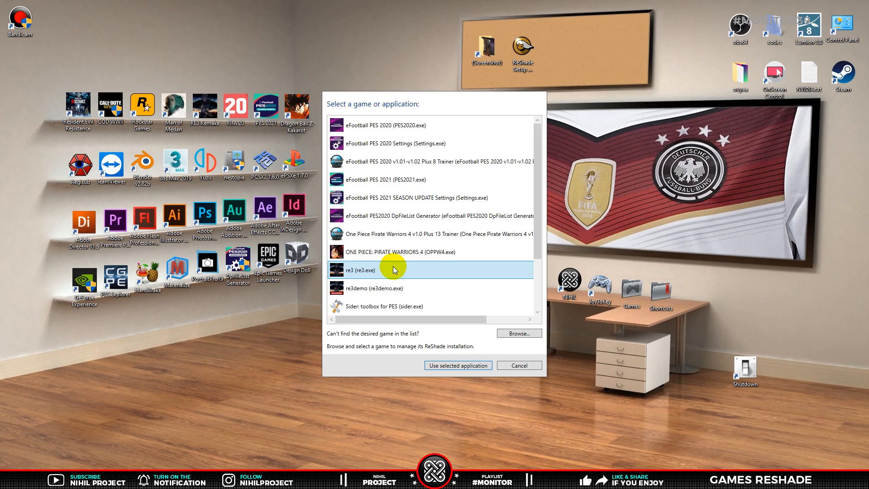
{"action": "left_click", "coordinate": [453, 366]}
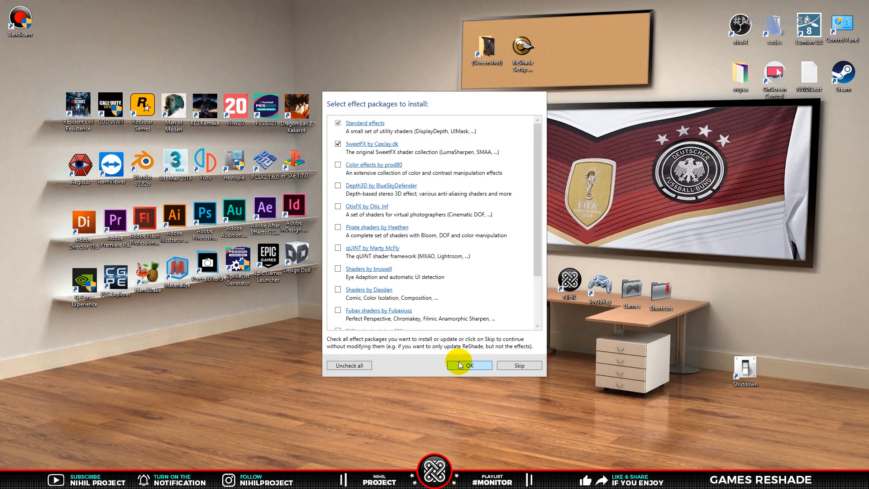
- Accept the Standard effects and SweetFX packages, and choose only LUT.fx from the Standard effects files
{"action": "left_click", "coordinate": [460, 365]}
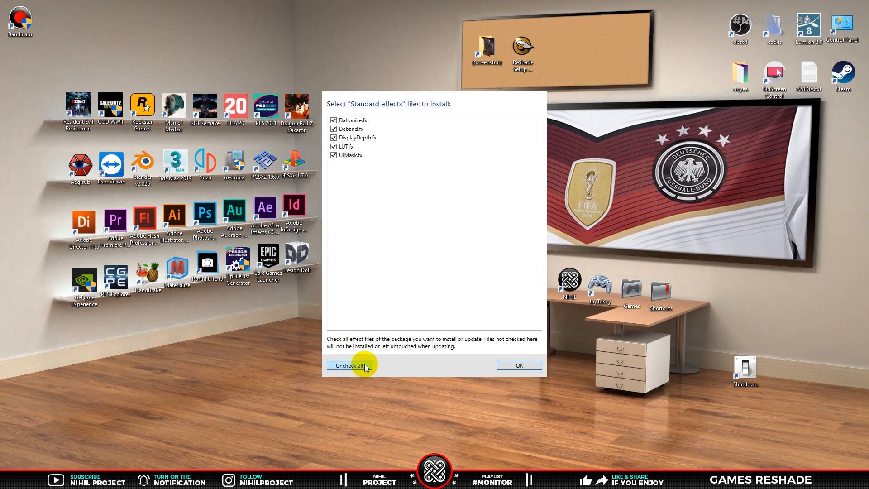
{"action": "left_click", "coordinate": [335, 146]}
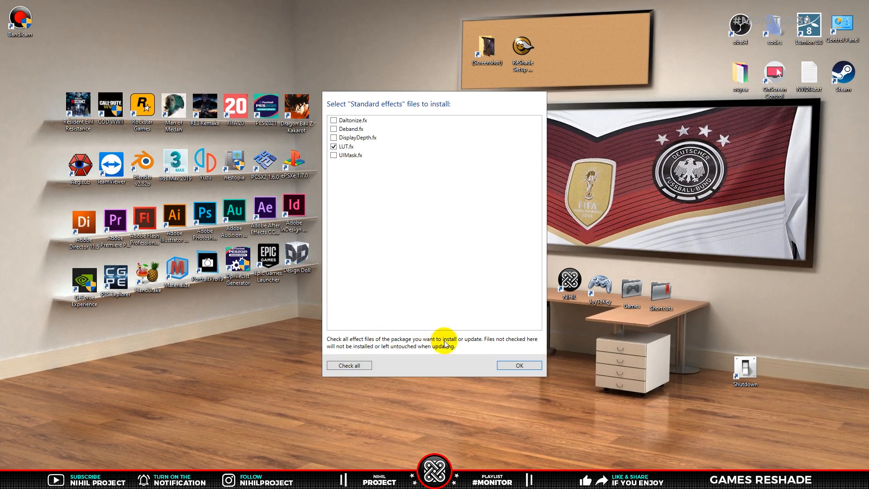
{"action": "left_click", "coordinate": [504, 364]}
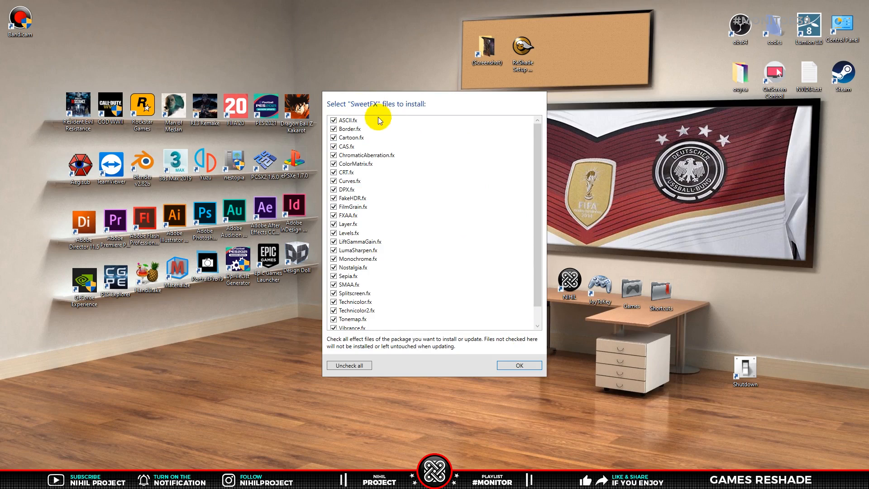
- Deselect all SweetFX effect files, finish the ReShade installation and close the setup
{"action": "left_click", "coordinate": [365, 365]}
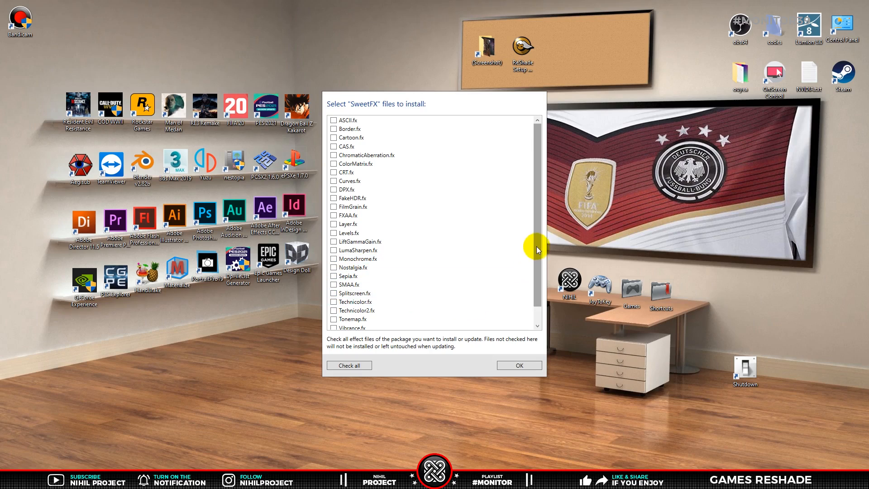
{"action": "left_click_drag", "start_coordinate": [536, 246], "coordinate": [530, 206]}
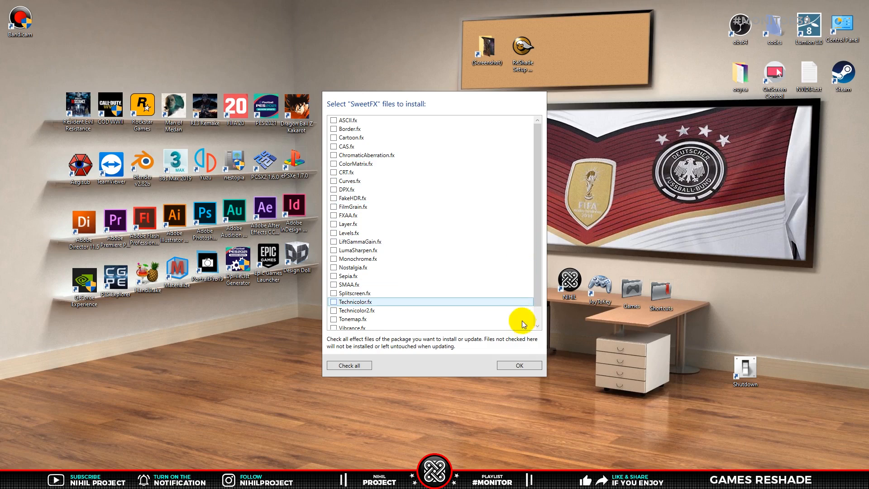
{"action": "left_click", "coordinate": [519, 364]}
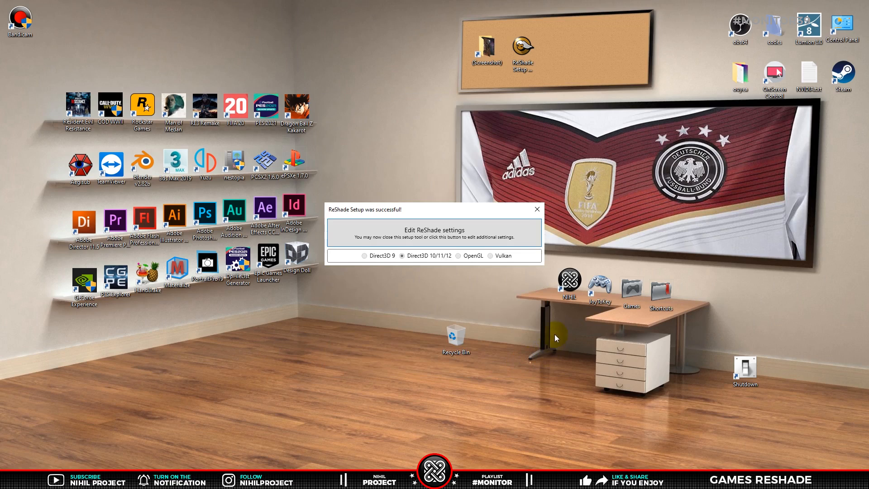
{"action": "left_click", "coordinate": [536, 210]}
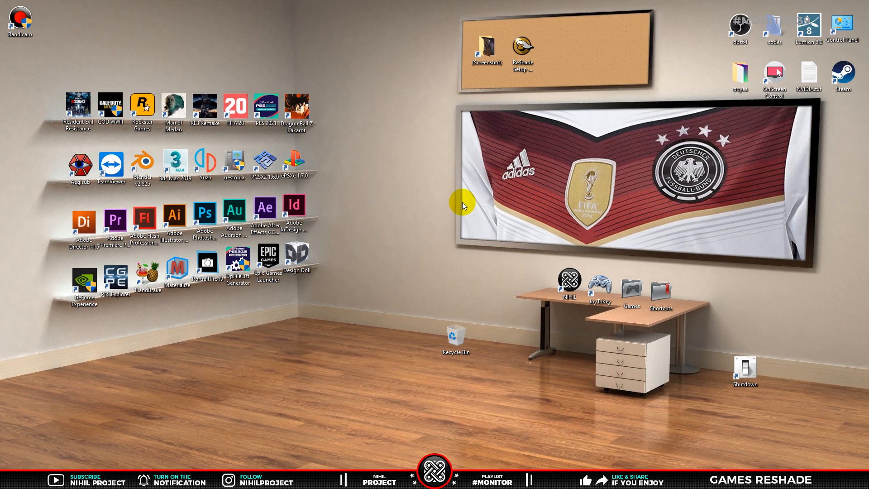
- Open the file location of the RE3 Remake desktop shortcut and check the installed reshade-shaders, dxgi.dll, dxgi.log and ReShade.ini
{"action": "right_click", "coordinate": [209, 108]}
{"action": "left_click", "coordinate": [230, 123]}
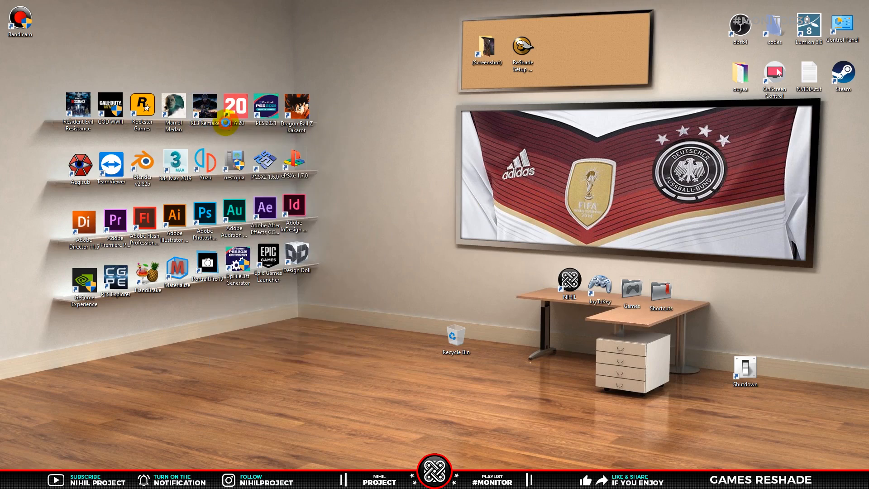
{"action": "left_click", "coordinate": [149, 93]}
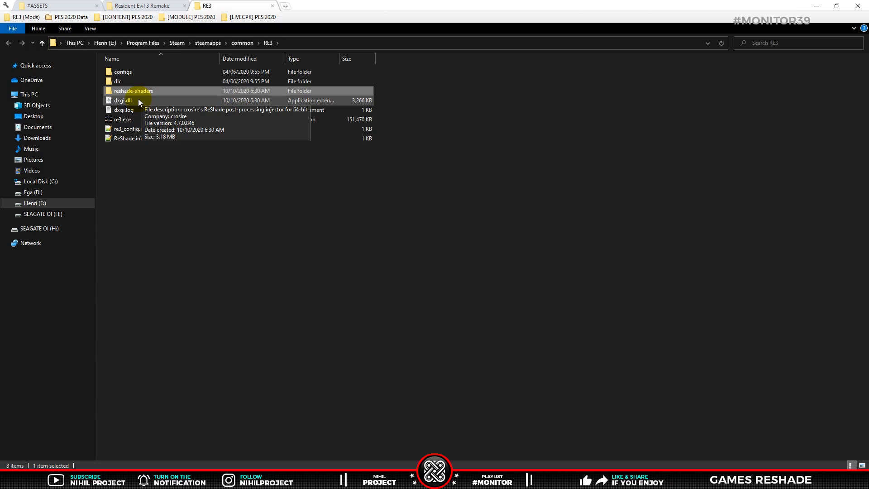
{"action": "left_click", "coordinate": [138, 99], "text": "ctrl"}
{"action": "left_click", "coordinate": [134, 110], "text": "ctrl"}
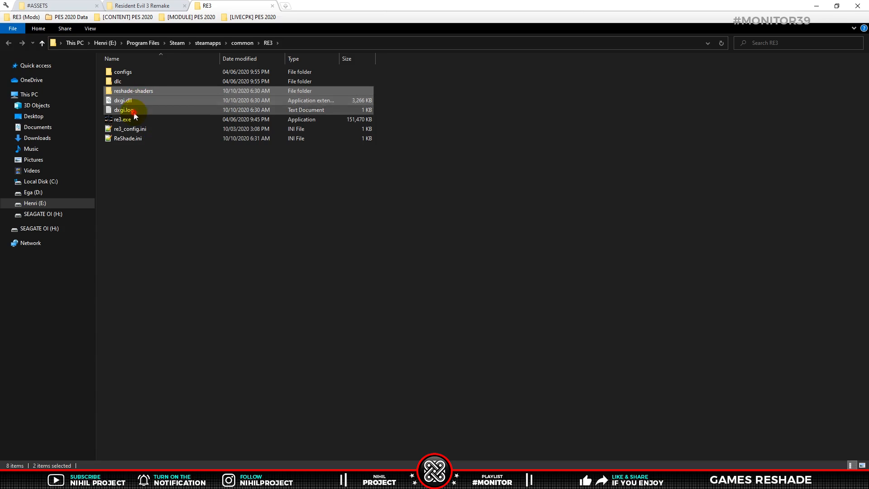
{"action": "left_click", "coordinate": [145, 137], "text": "ctrl"}
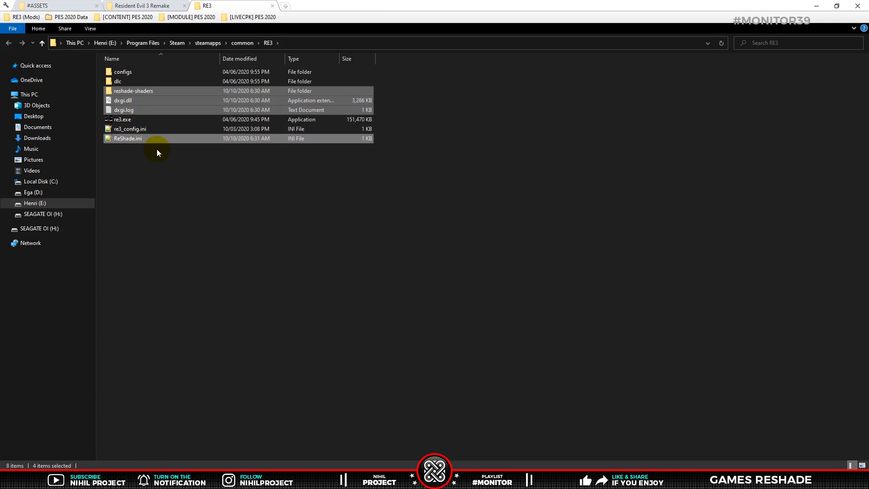
{"action": "left_click", "coordinate": [157, 149]}
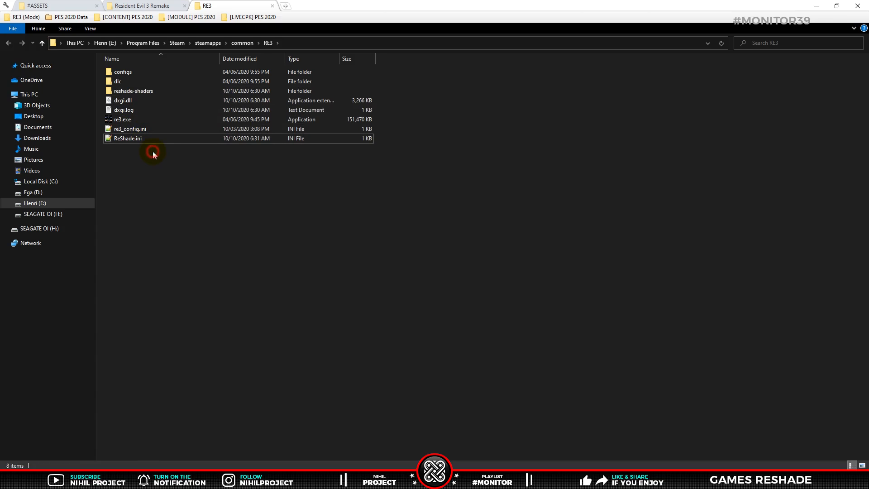
- Rename lut.png in the reshade-shaders Textures folder to TealOrange.png
{"action": "left_click", "coordinate": [155, 91]}
{"action": "double_click", "coordinate": [155, 91]}
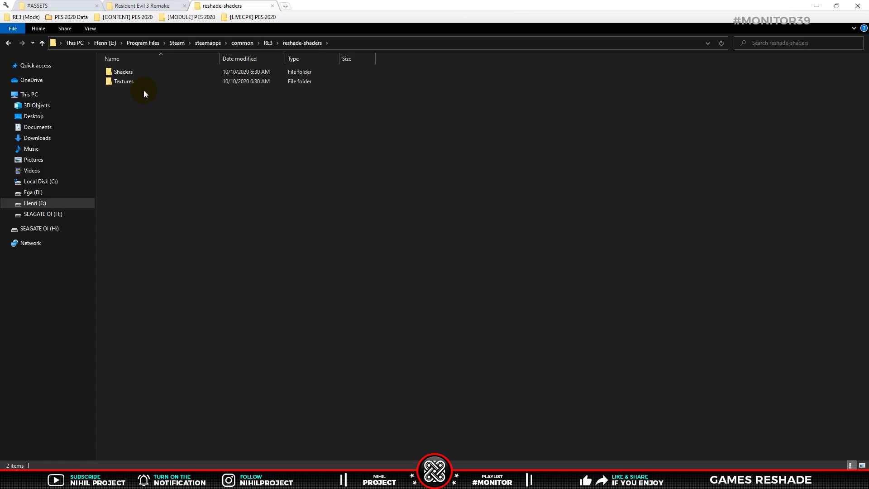
{"action": "double_click", "coordinate": [128, 85]}
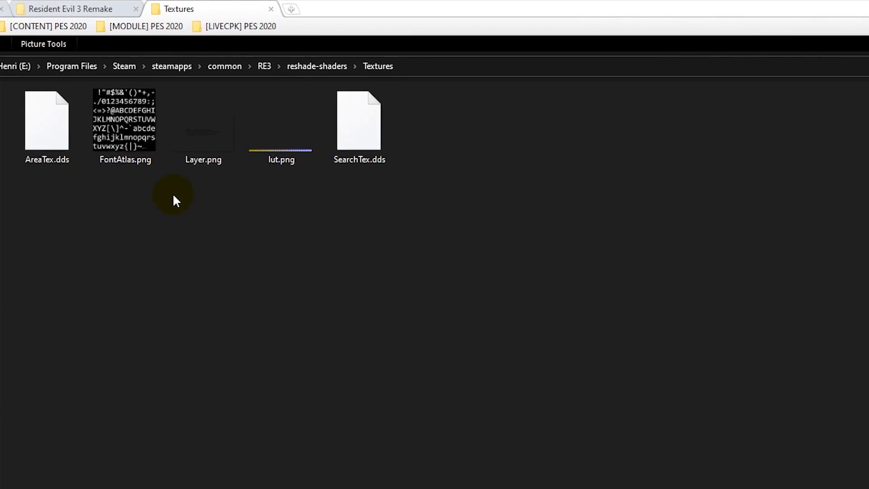
{"action": "left_click", "coordinate": [277, 163]}
{"action": "left_click", "coordinate": [271, 162]}
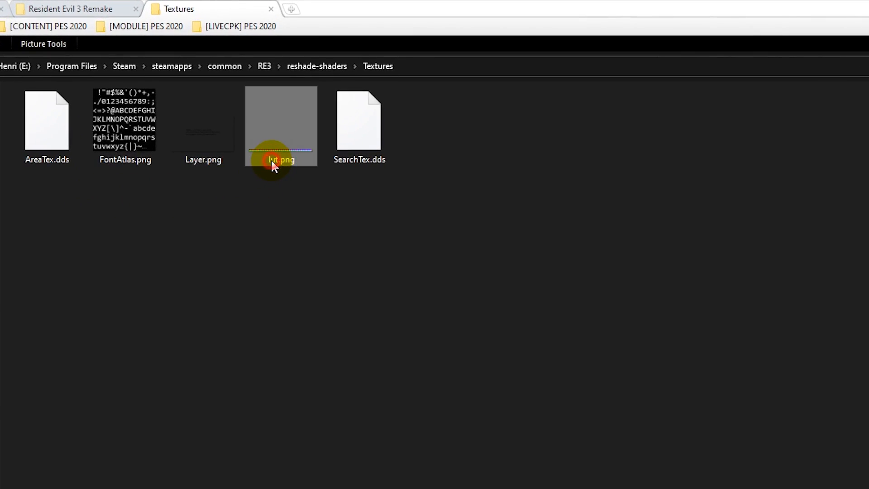
{"action": "type", "text": "TealOrang"}
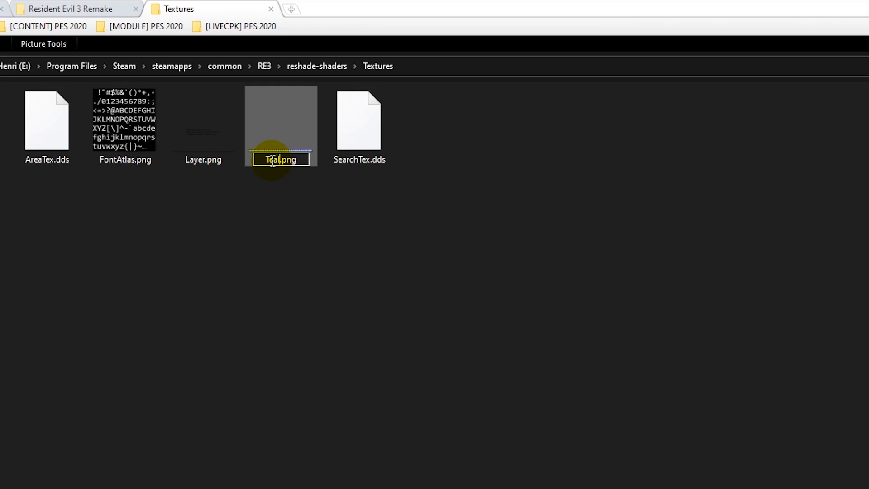
{"action": "type", "text": "e"}
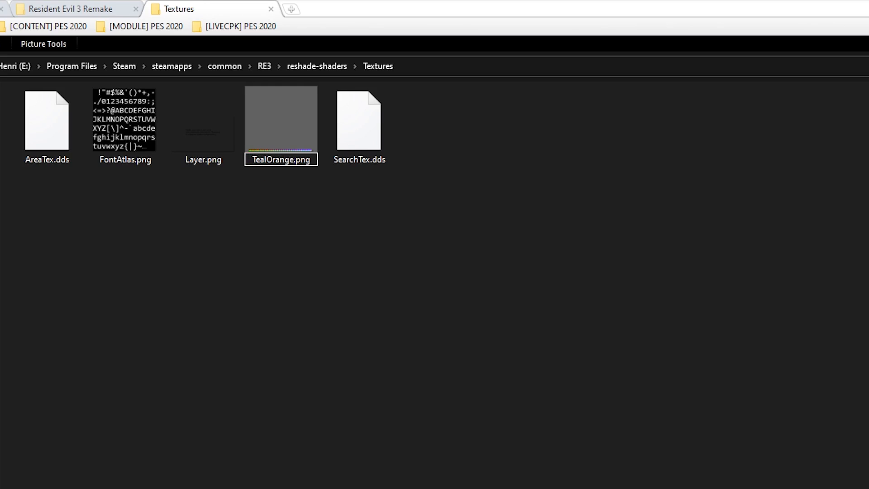
{"action": "left_click", "coordinate": [289, 218]}
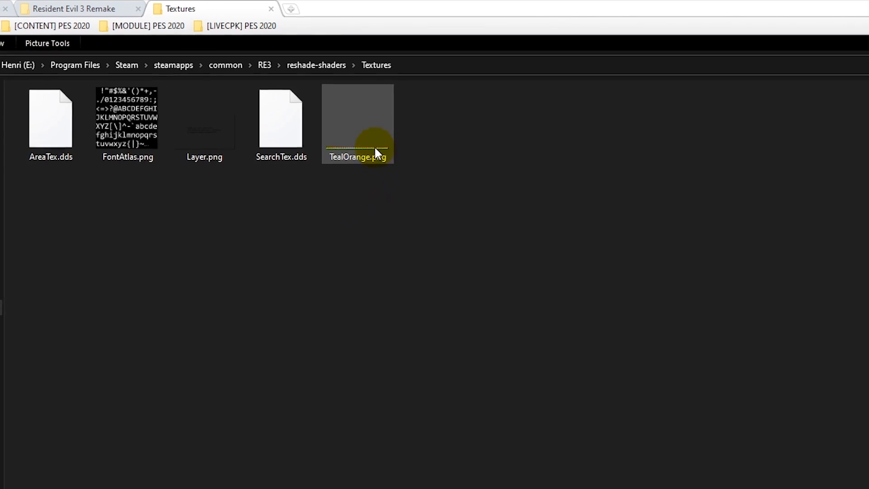
- Open TealOrange.png in Photoshop and copy the LUT 1 - Teal & Orange group from SS1.jpg onto it
{"action": "left_click_drag", "start_coordinate": [374, 146], "coordinate": [363, 256]}
{"action": "left_click_drag", "start_coordinate": [340, 187], "coordinate": [298, 34]}
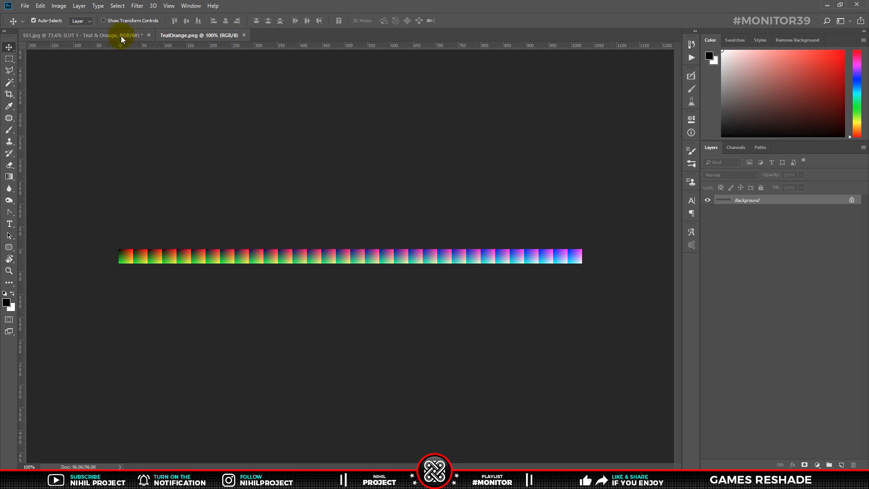
{"action": "left_click", "coordinate": [104, 37]}
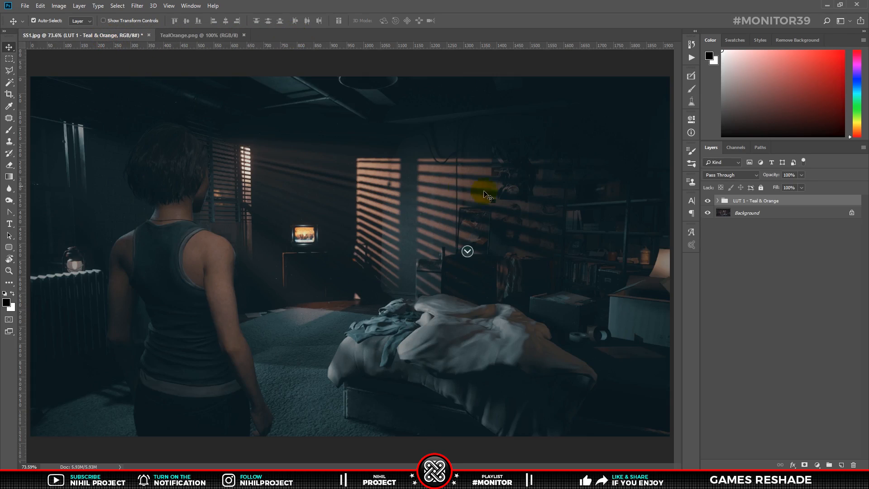
{"action": "left_click", "coordinate": [761, 202]}
{"action": "left_click_drag", "start_coordinate": [761, 202], "coordinate": [359, 258]}
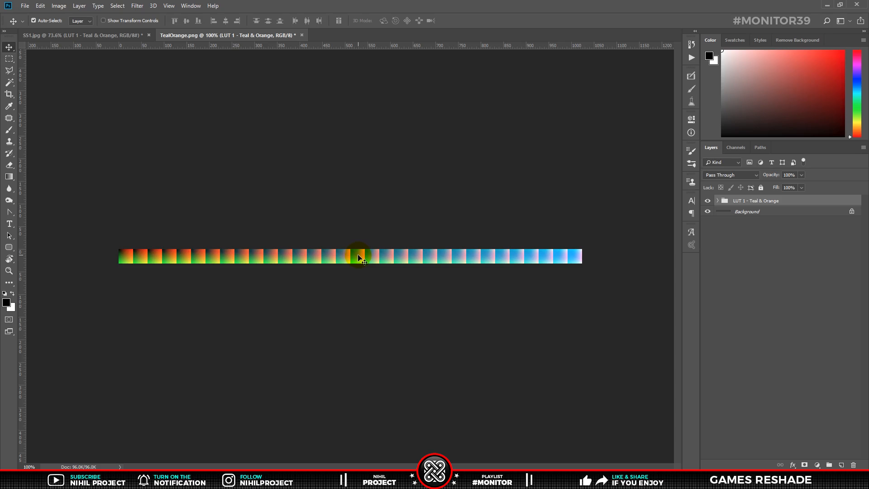
- Merge the LUT 1 - Teal & Orange group with the Background layer and save TealOrange.png
{"action": "left_click", "coordinate": [757, 213], "text": "ctrl"}
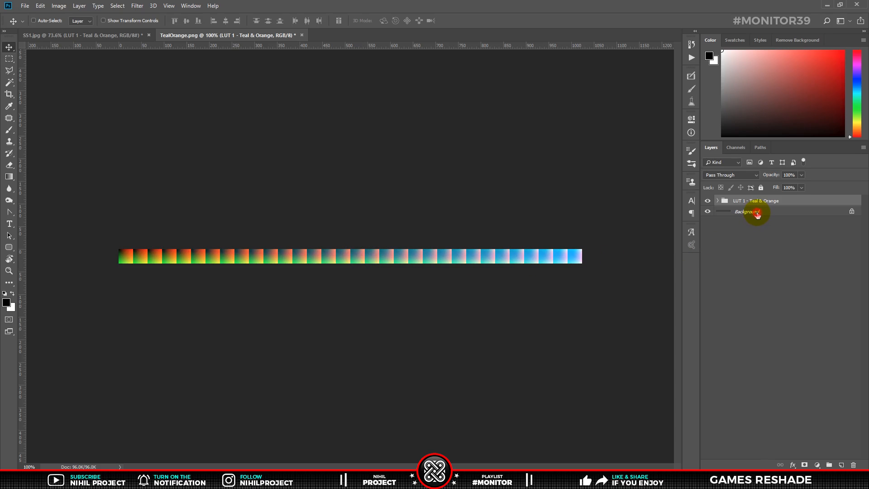
{"action": "key", "text": "ctrl+e"}
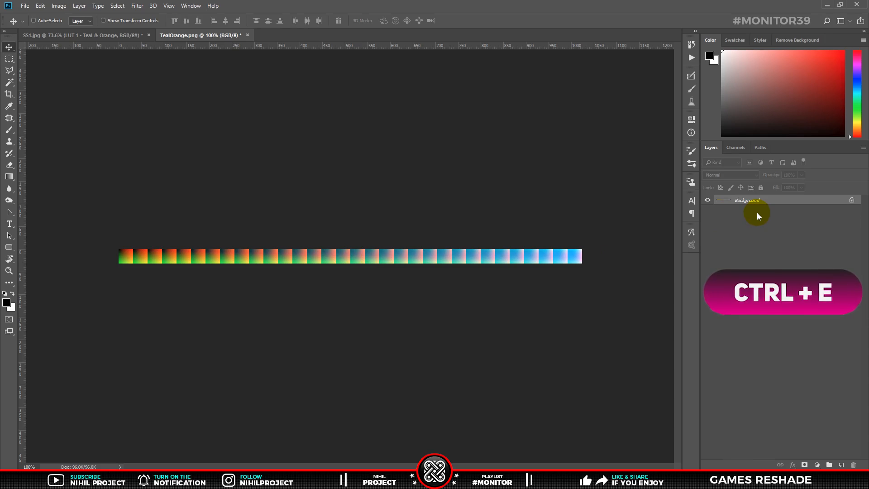
{"action": "key", "text": "ctrl+s"}
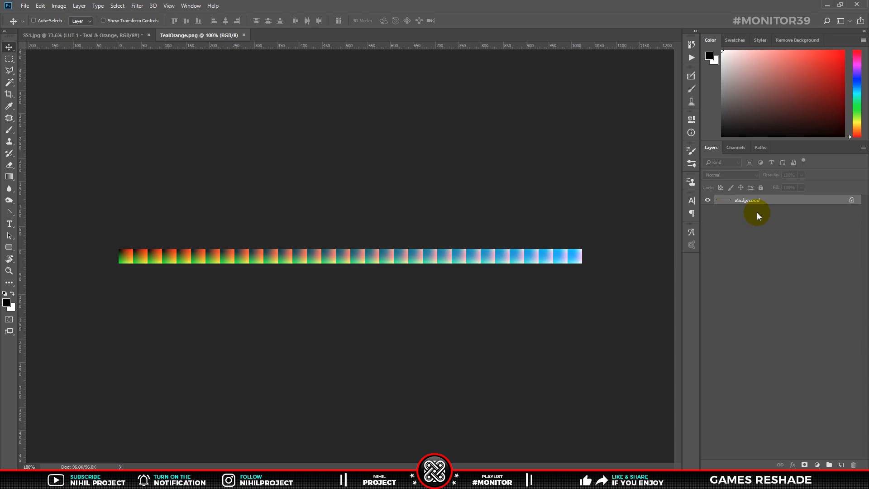
- Return to File Explorer and open LUT.fx from the reshade-shaders Shaders folder in Notepad++
{"action": "left_click", "coordinate": [831, 8]}
{"action": "double_click", "coordinate": [171, 88]}
{"action": "left_click", "coordinate": [154, 77]}
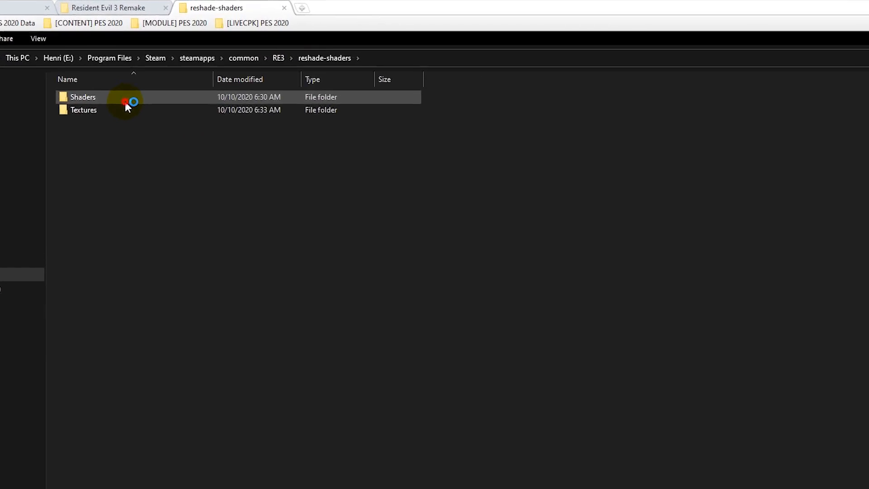
{"action": "double_click", "coordinate": [125, 101]}
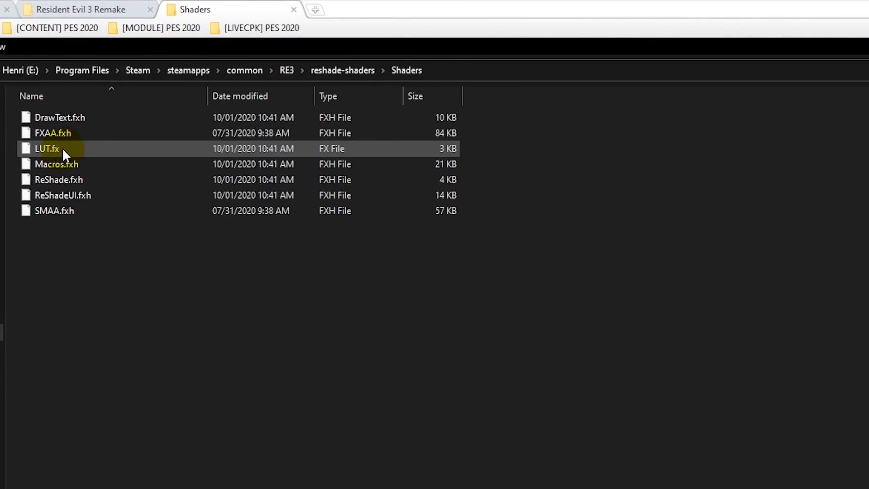
{"action": "left_click", "coordinate": [44, 148]}
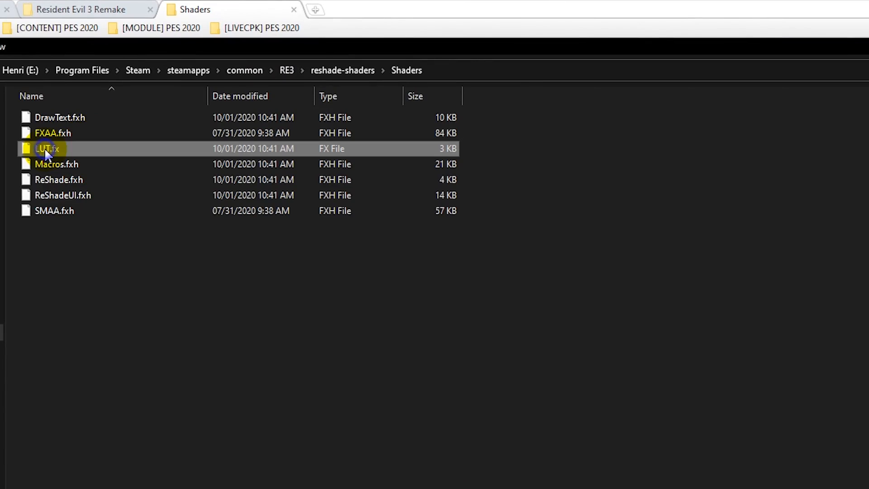
{"action": "right_click", "coordinate": [44, 148]}
{"action": "left_click", "coordinate": [105, 225]}
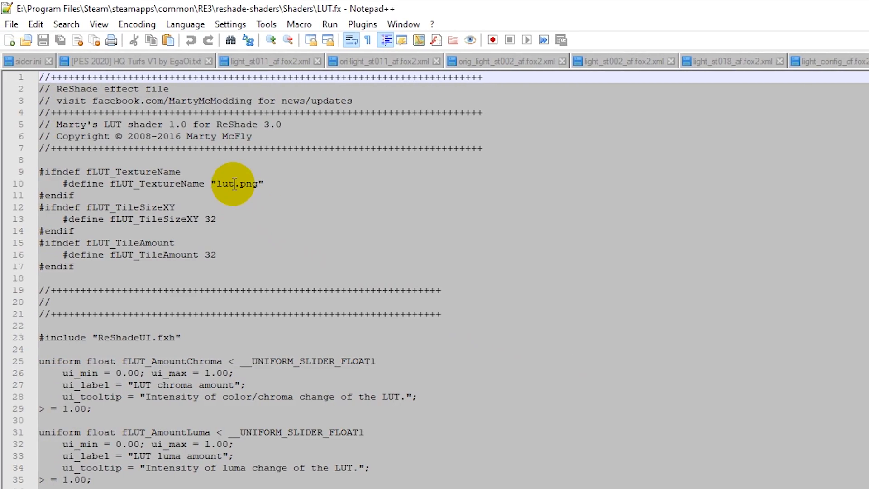
- Set the fLUT_TextureName definition in LUT.fx to "TealOrange.png" and save the file
{"action": "double_click", "coordinate": [225, 183]}
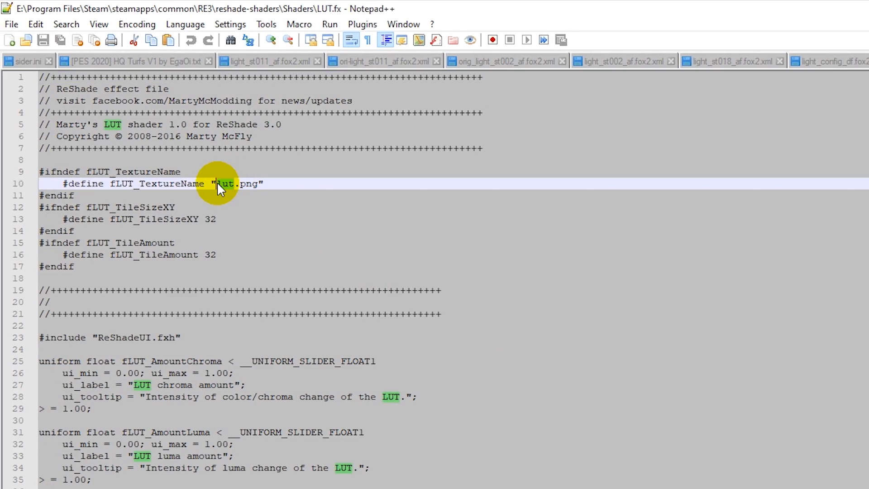
{"action": "type", "text": "TealOrange"}
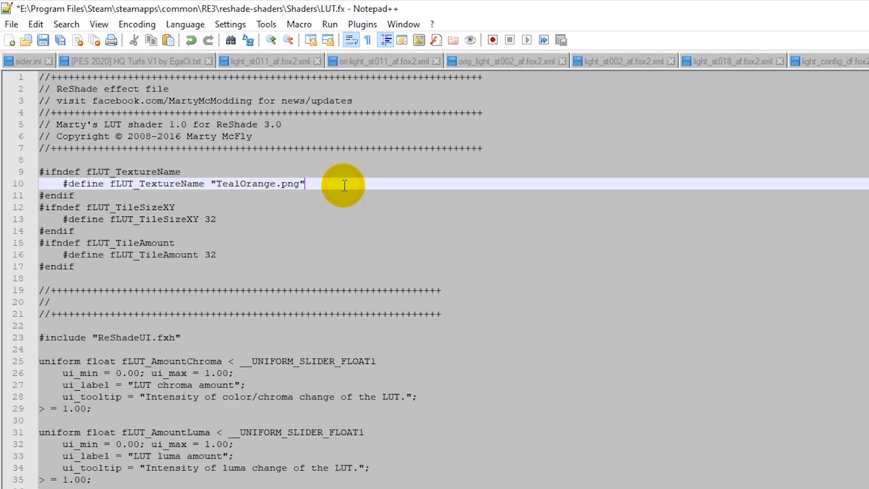
{"action": "key", "text": "ctrl+s"}
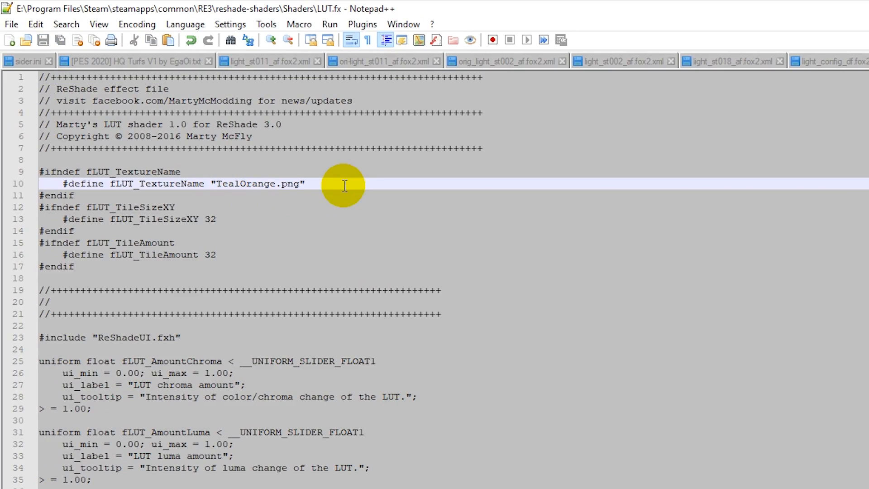